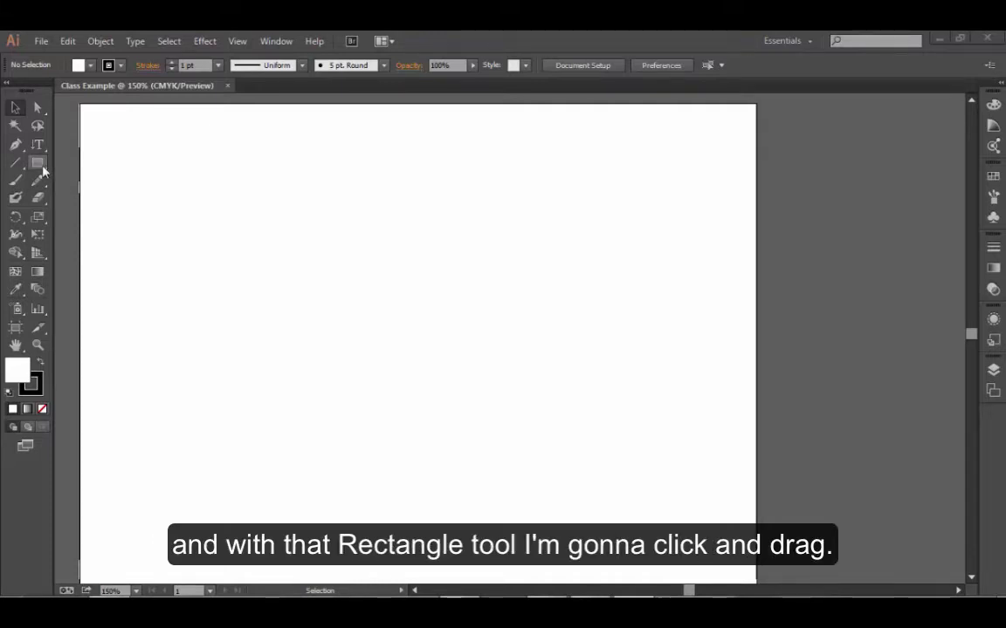
Step: Draw a rectangle in the upper-left area of the artboard with the Rectangle tool
click(38, 165)
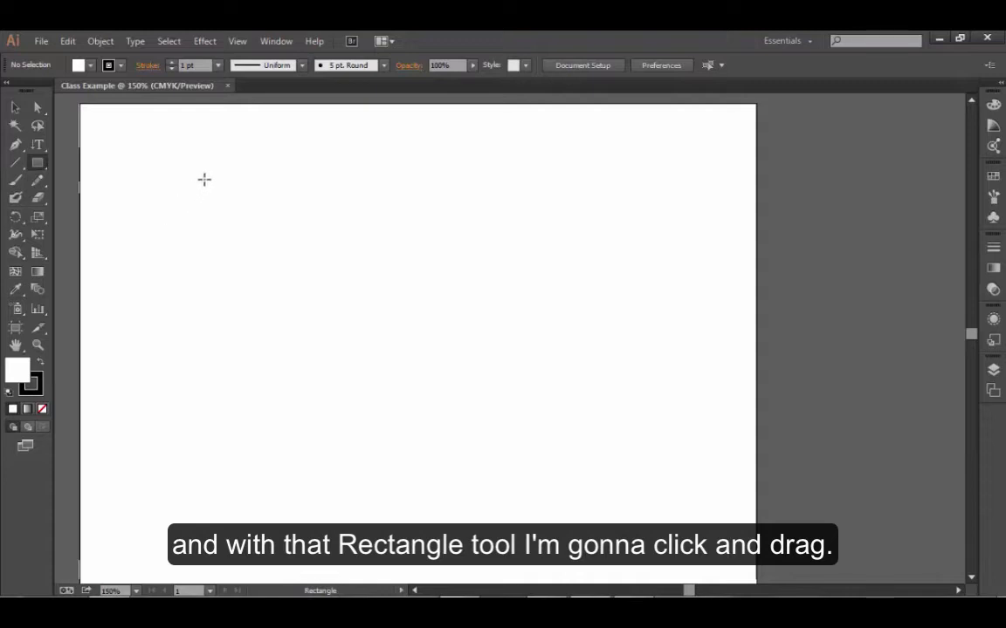
drag(204, 179, 392, 324)
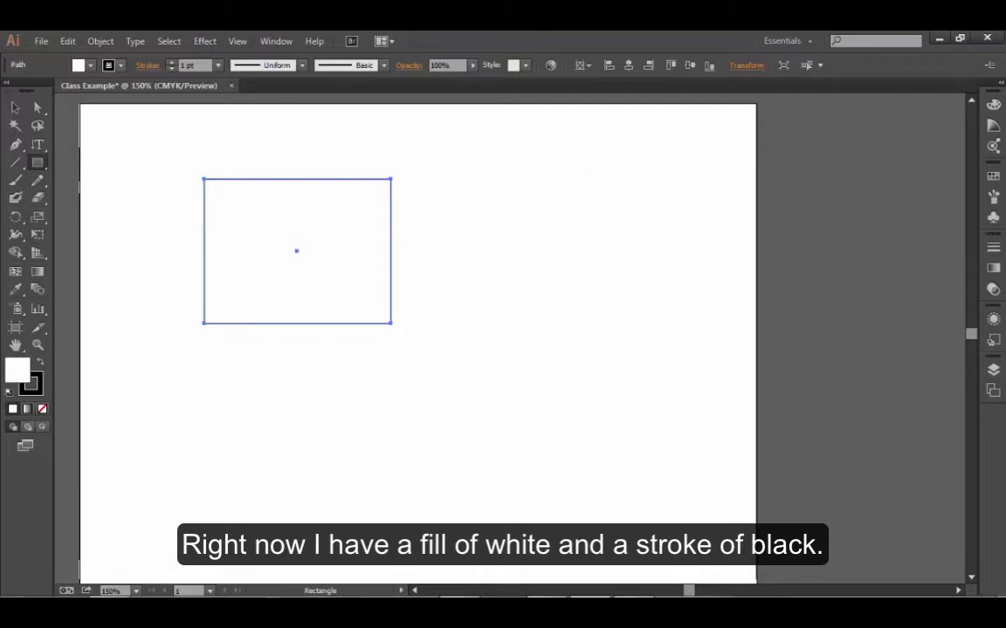
Step: Undock Swatches as a floating panel over the artboard and collapse the panel group it came from
click(993, 177)
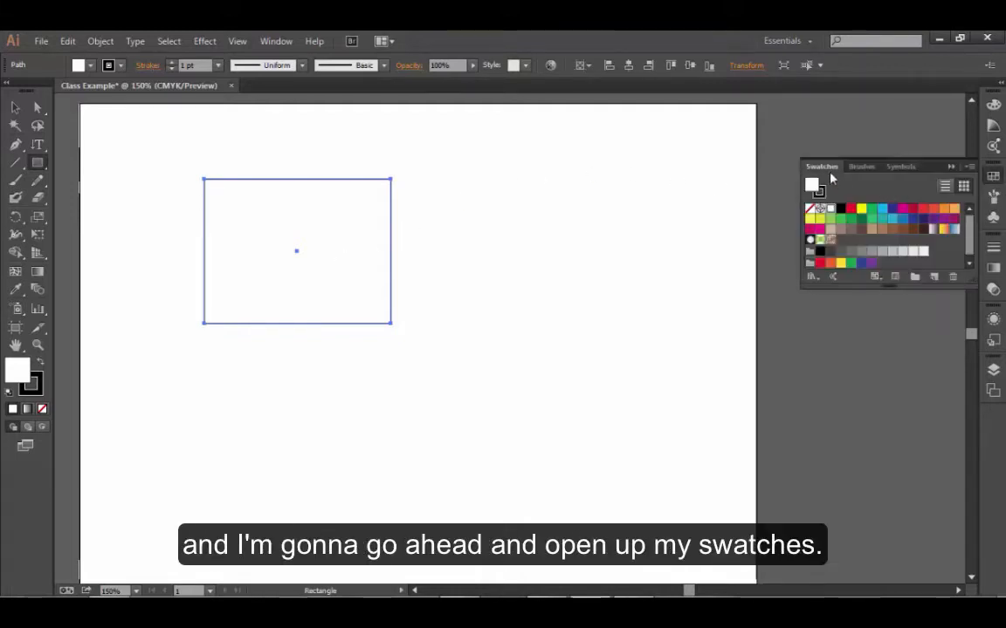
drag(831, 170, 687, 140)
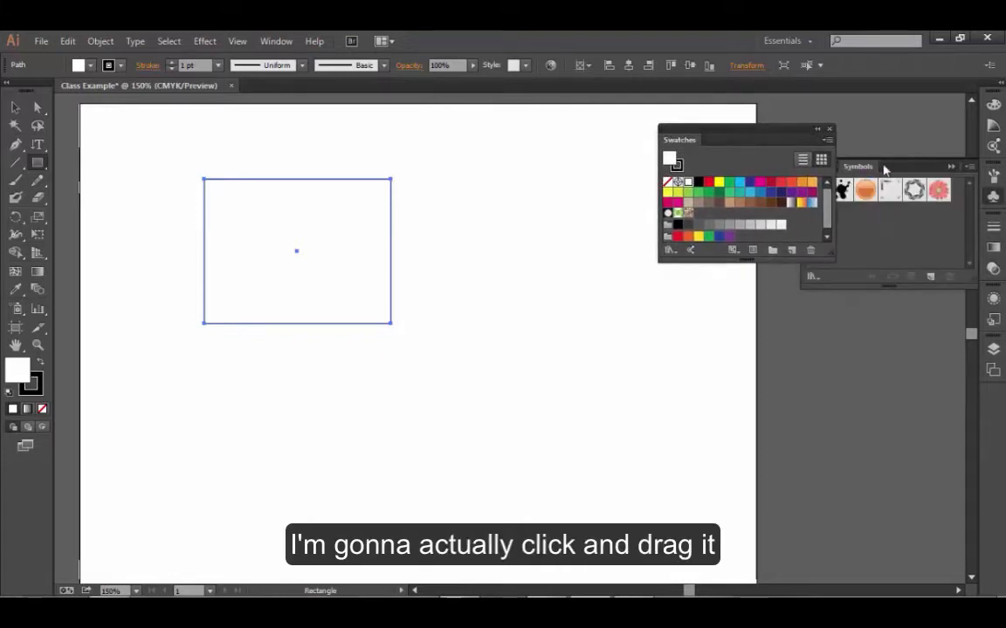
click(952, 166)
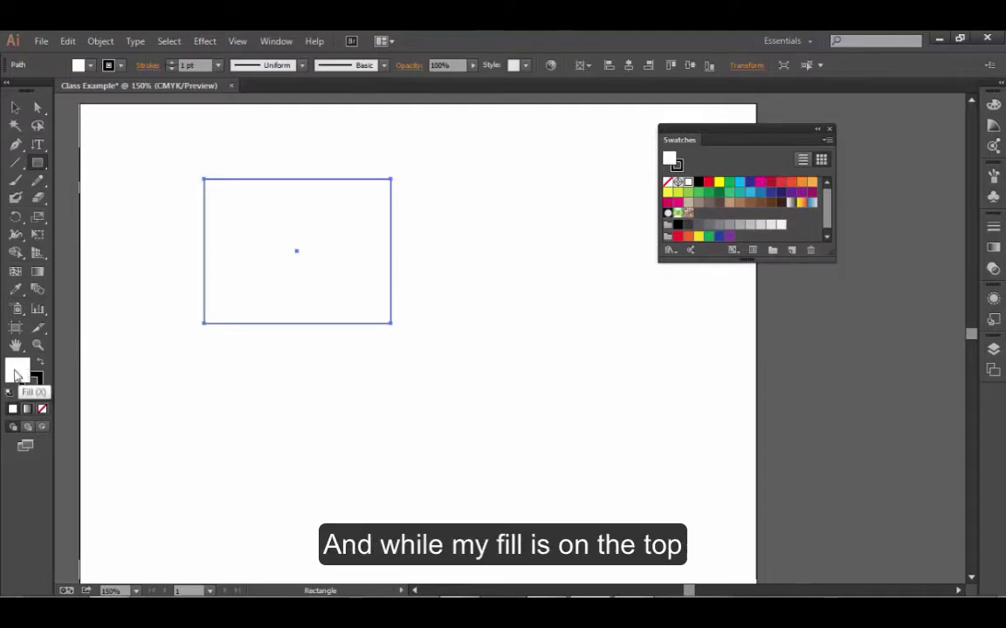
Step: Fill the rectangle with the dark blue swatch and give it a dark red stroke
click(729, 182)
click(739, 183)
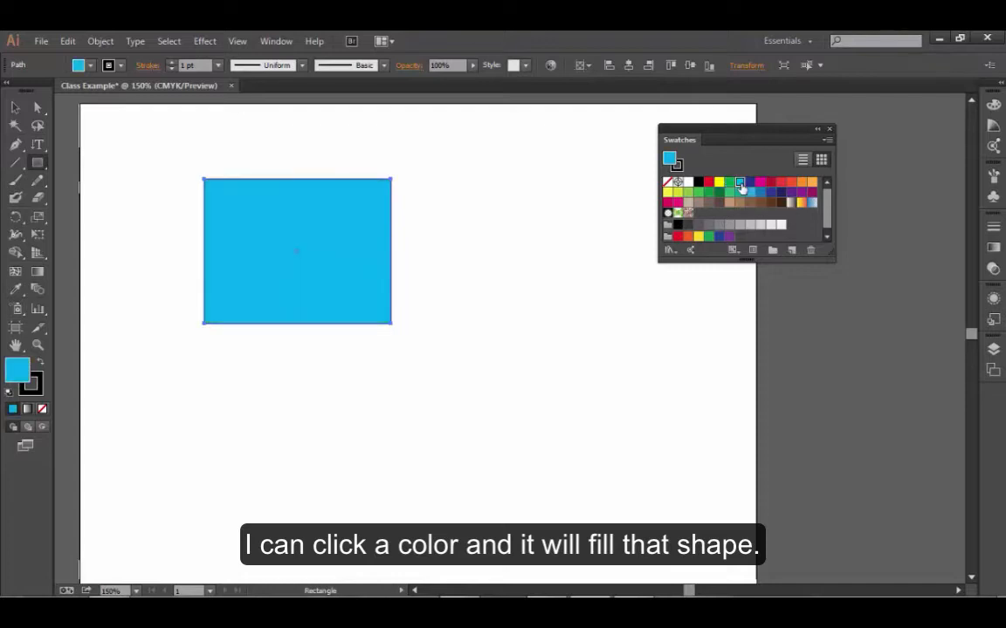
click(749, 184)
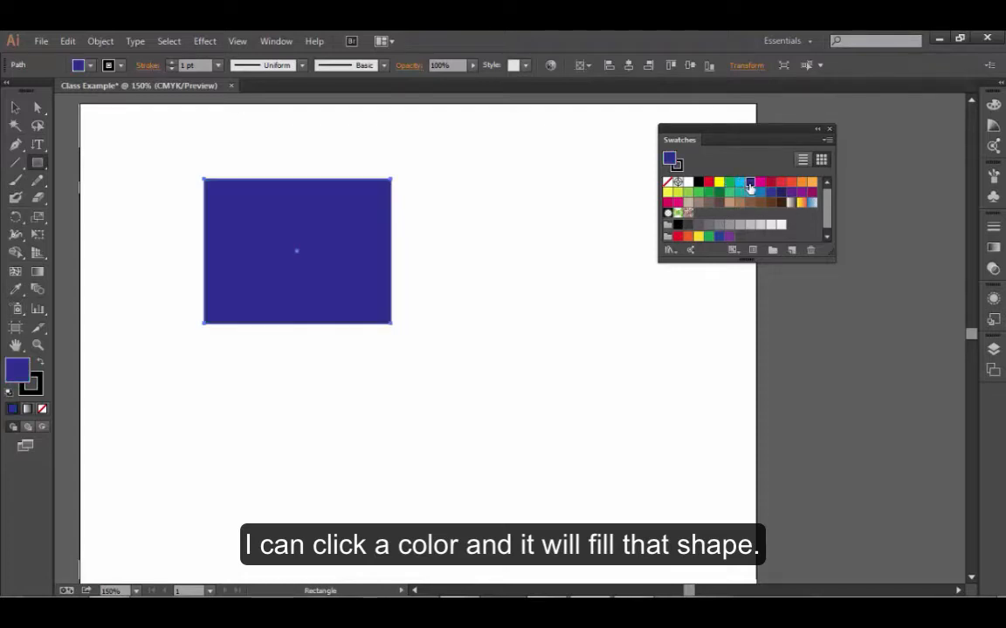
click(38, 394)
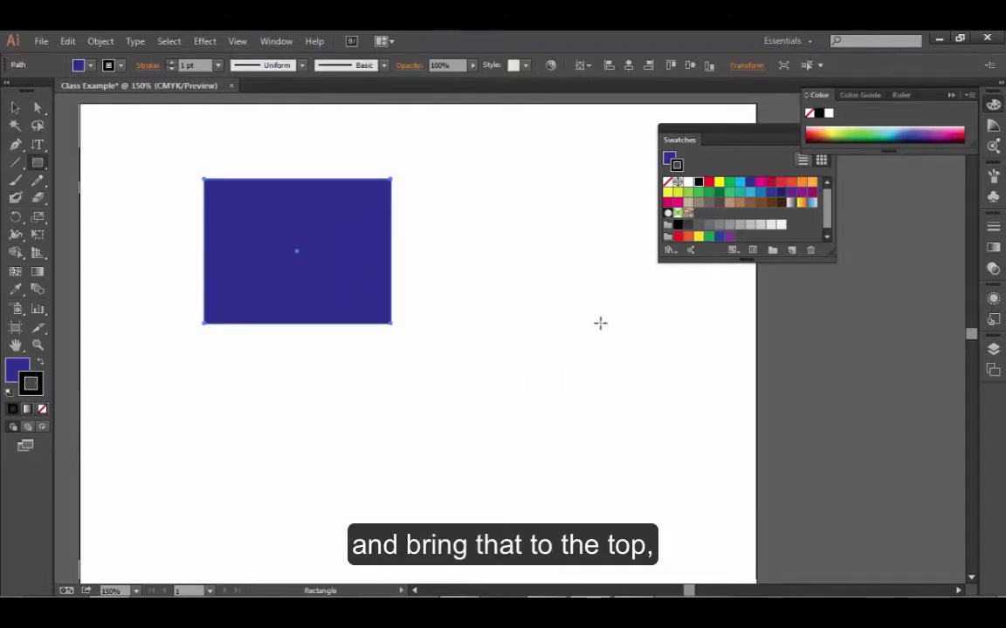
click(771, 185)
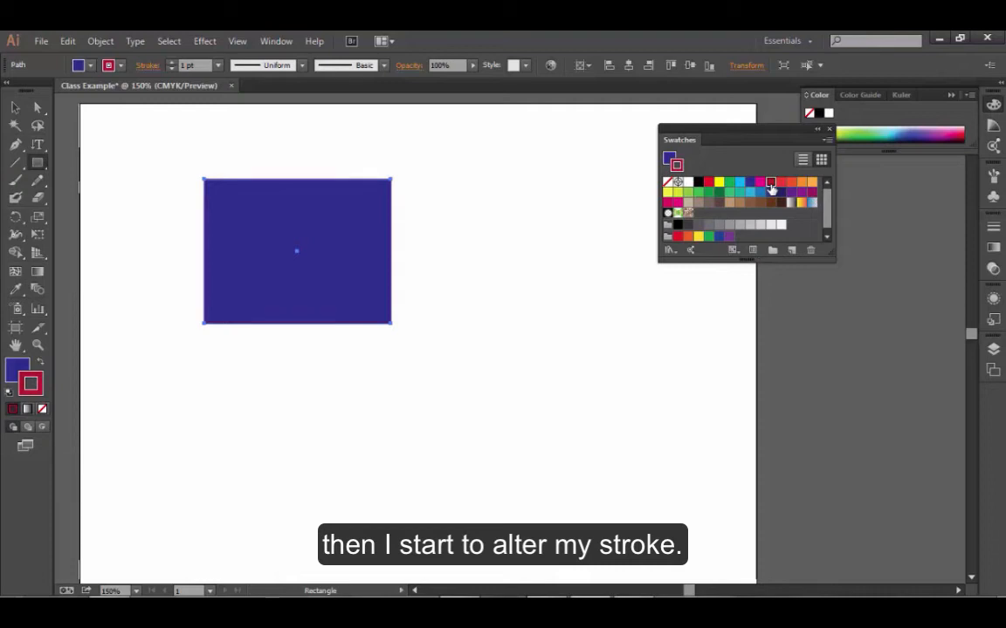
Step: Switch the active color attribute back and forth between fill and stroke, ending with stroke active
click(21, 368)
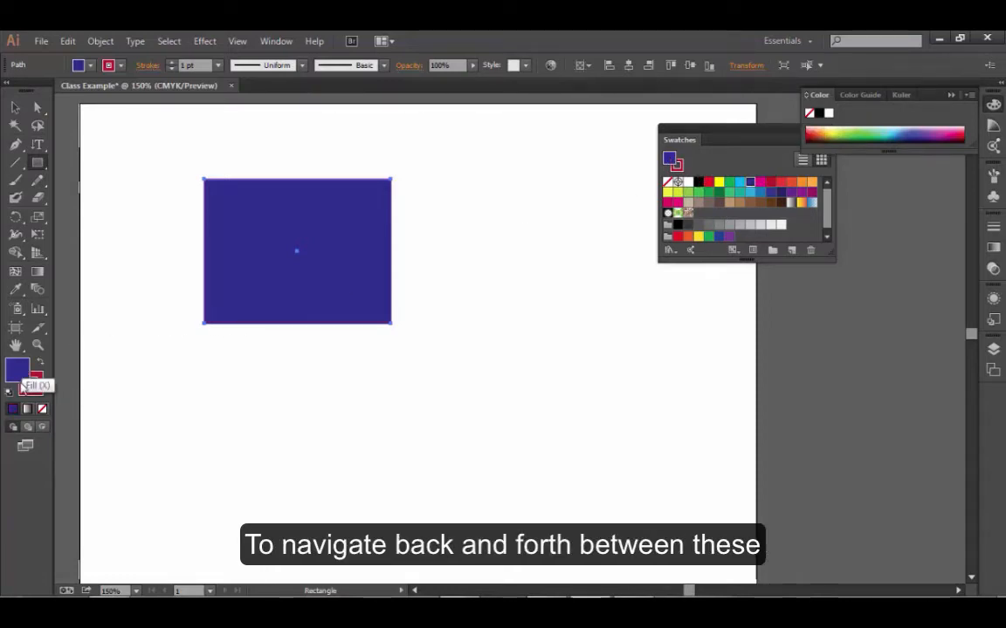
click(38, 377)
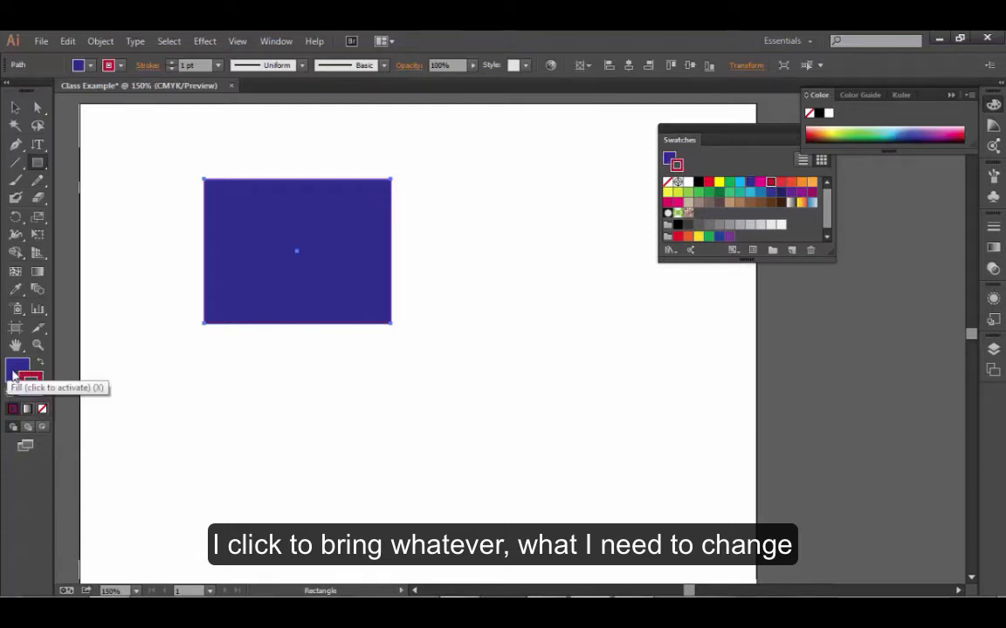
click(12, 375)
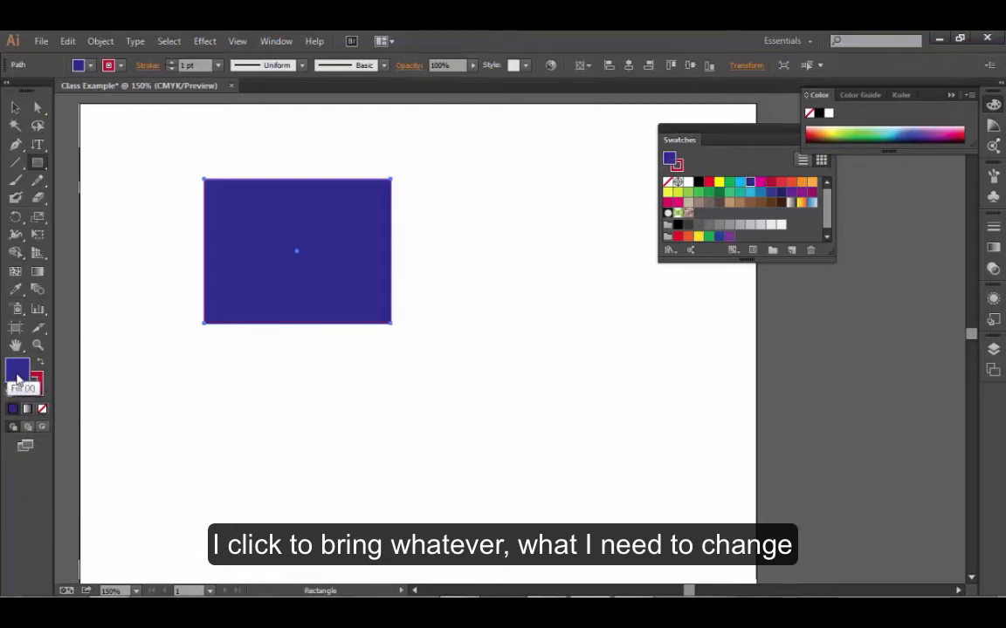
click(40, 382)
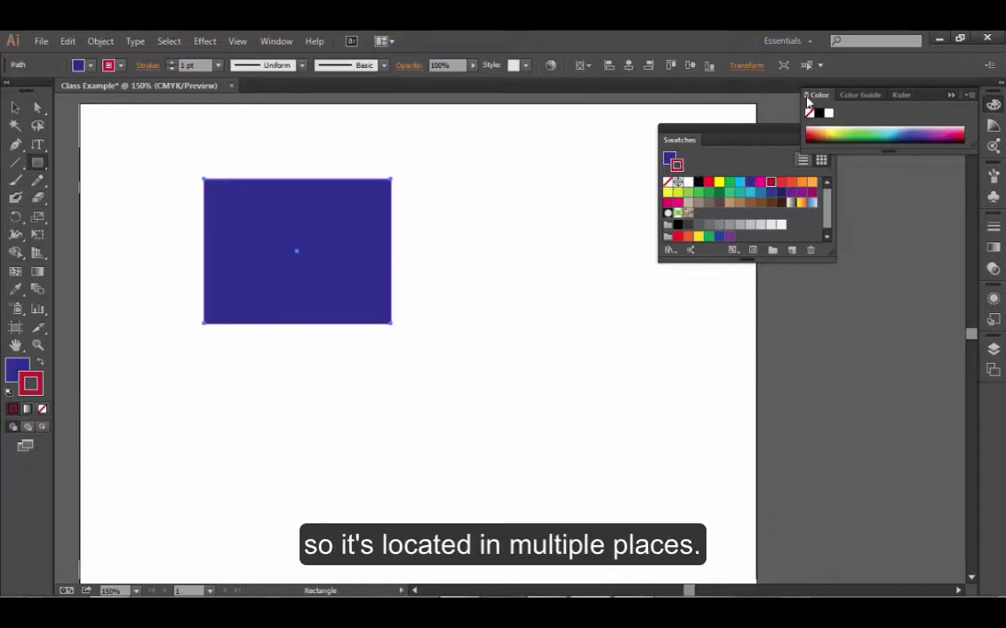
Step: Undock the Color panel, expand it to its CMYK sliders and stack it directly above the floating Swatches panel
drag(818, 95, 764, 120)
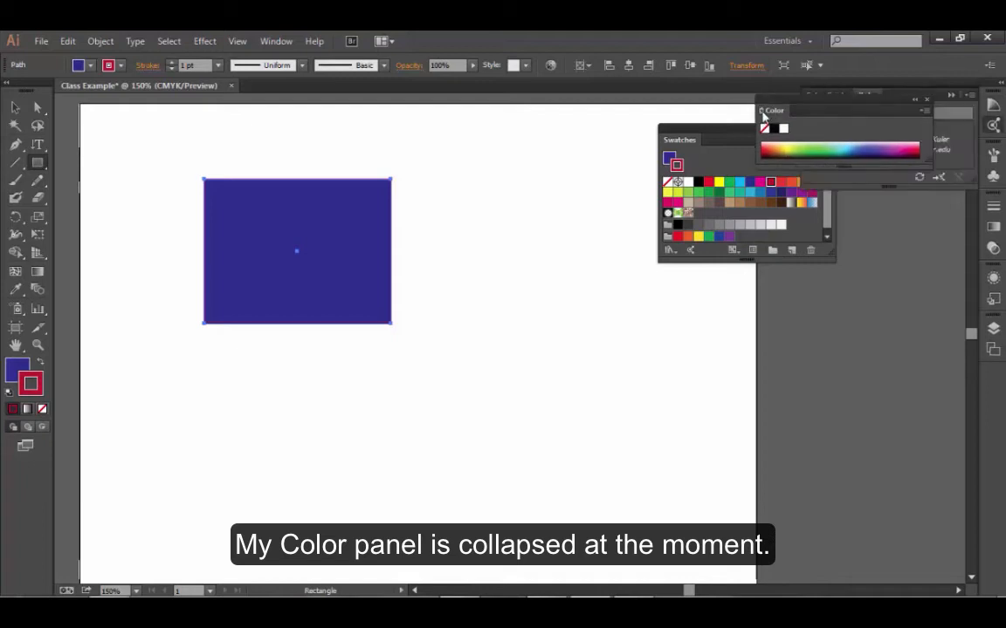
double_click(762, 116)
double_click(762, 116)
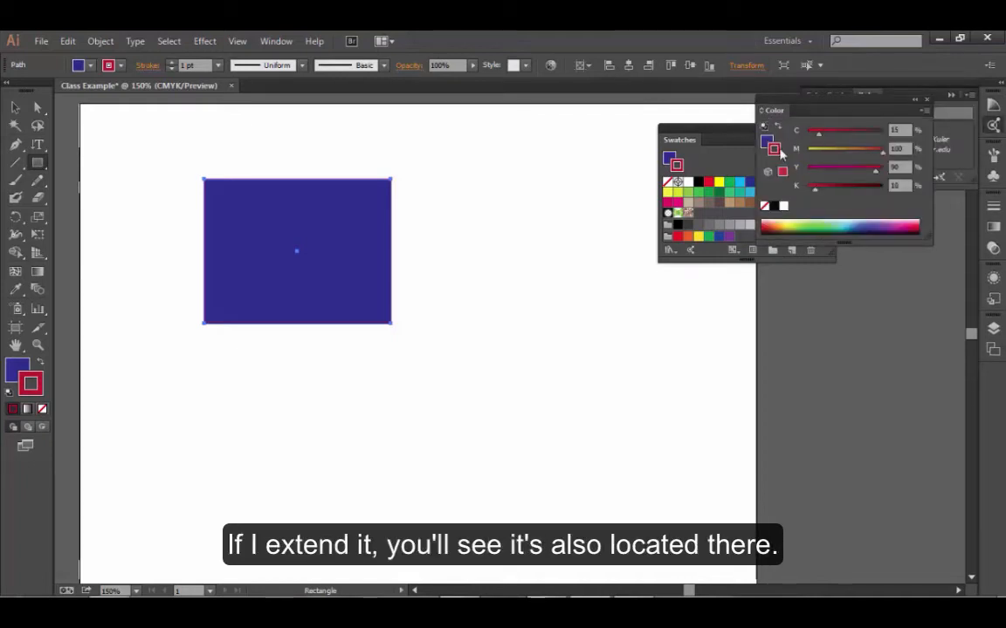
drag(735, 142, 652, 326)
drag(787, 103, 619, 169)
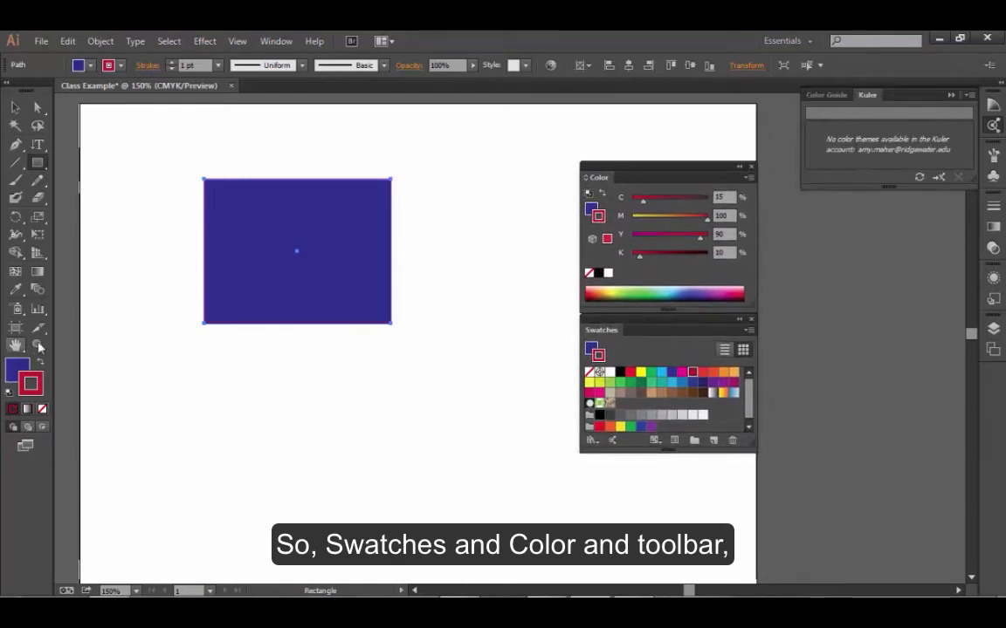
Step: Cut the rectangle to the clipboard and paste it back onto the artboard
click(15, 109)
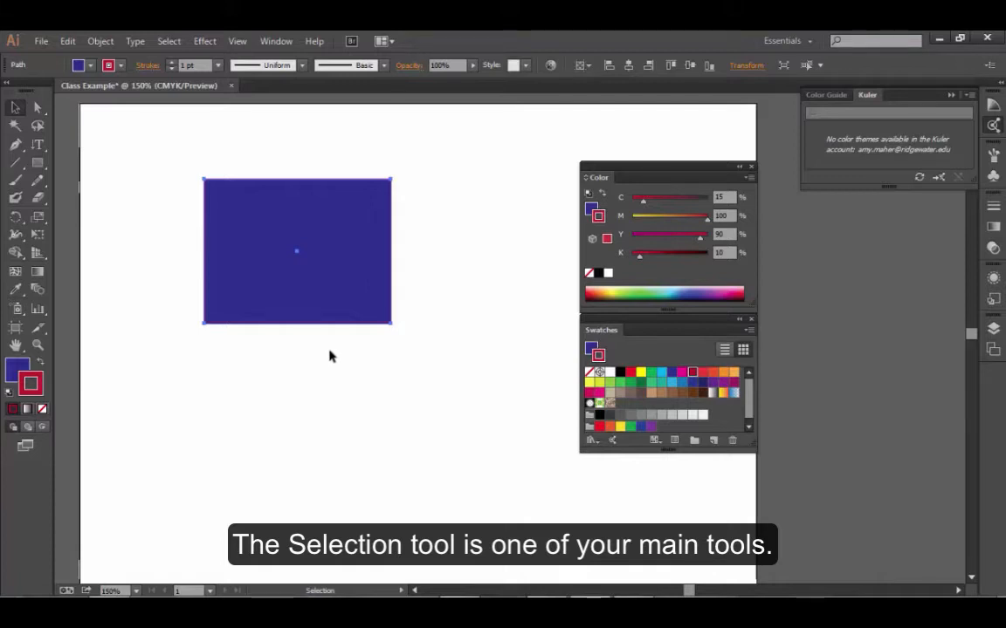
click(67, 41)
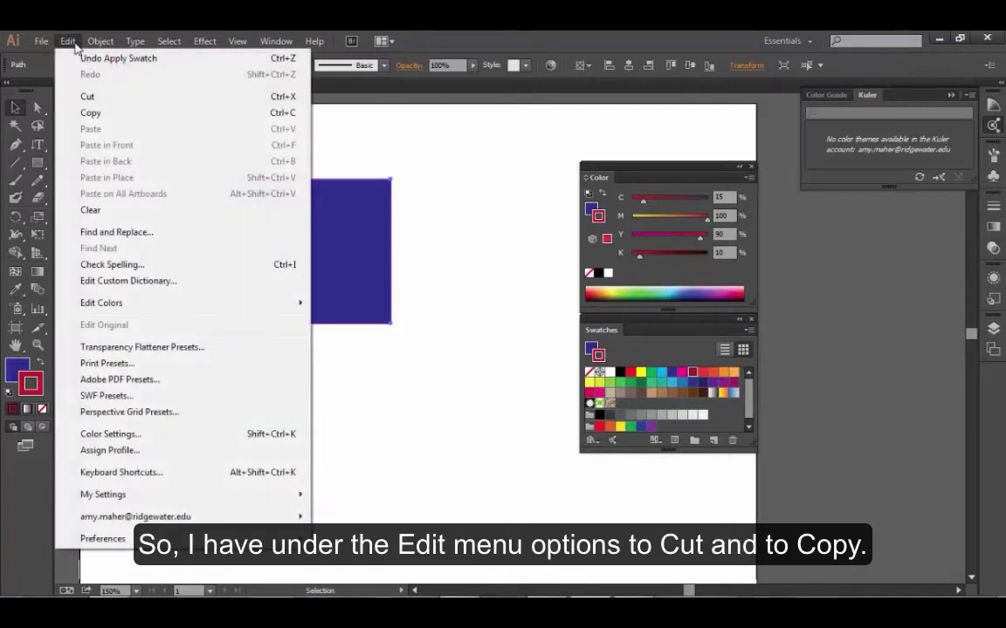
click(111, 99)
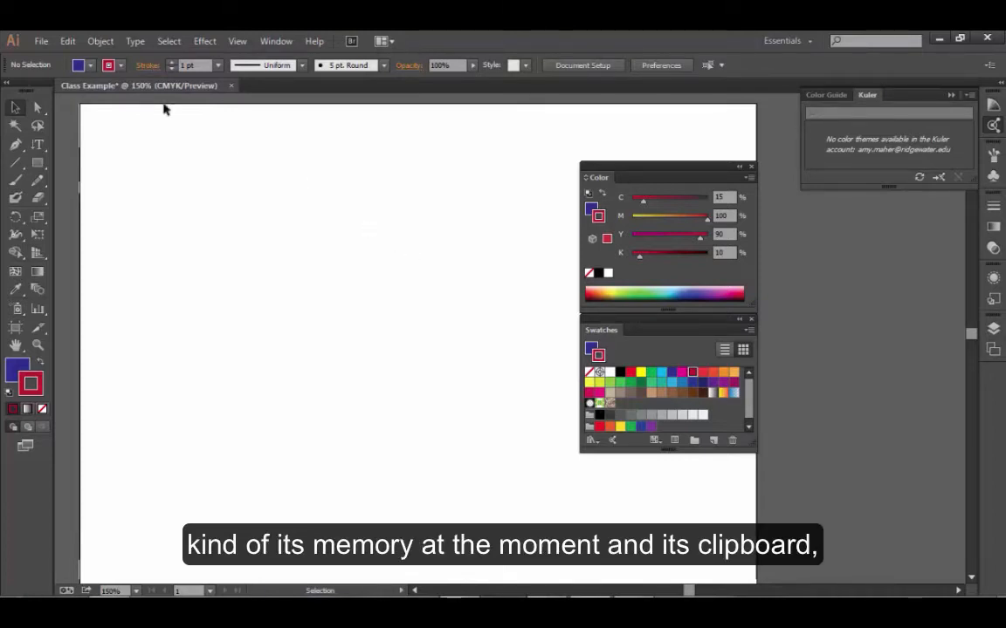
click(64, 41)
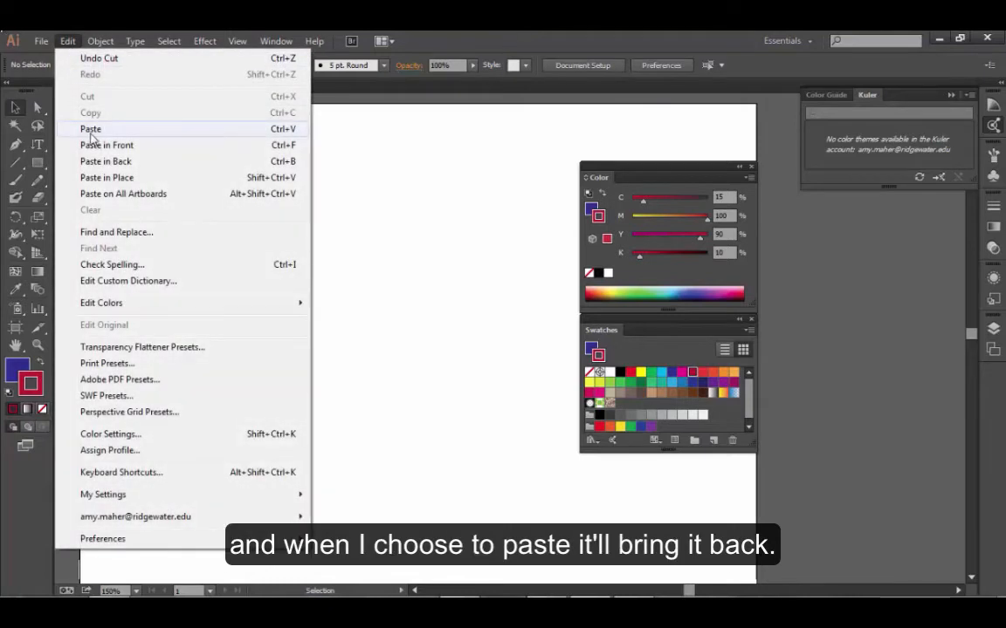
click(91, 131)
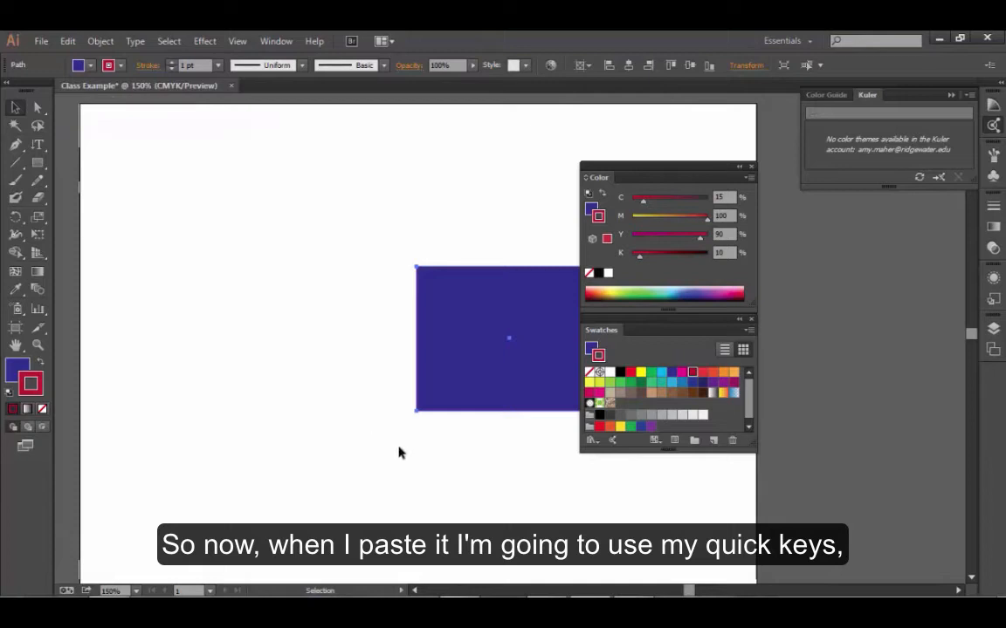
Step: Move the pasted rectangle a short distance left on the artboard, clear of the floating panels
key(ctrl+space)
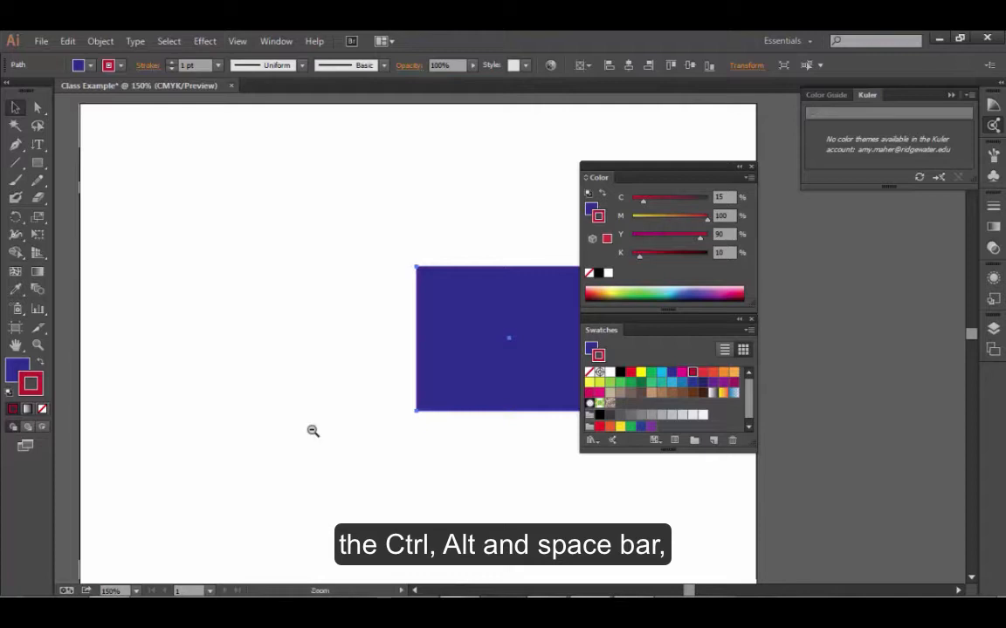
ctrl+alt+click(311, 431)
key(alt+space)
click(503, 389)
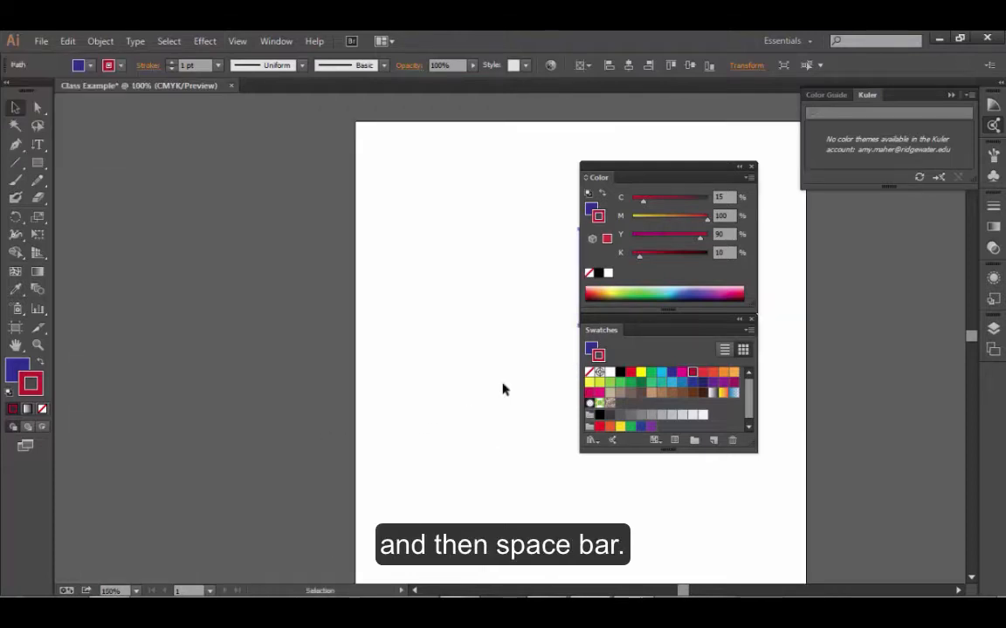
key(space)
drag(511, 377, 261, 370)
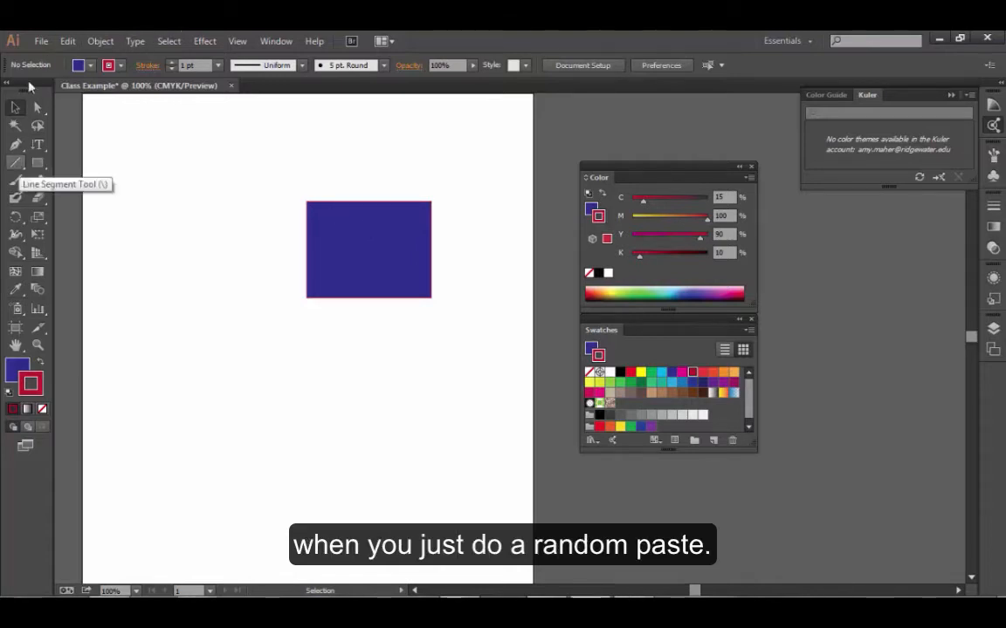
click(375, 261)
drag(373, 271, 293, 266)
Step: Copy the rectangle to the clipboard and review the available paste commands without pasting
click(67, 41)
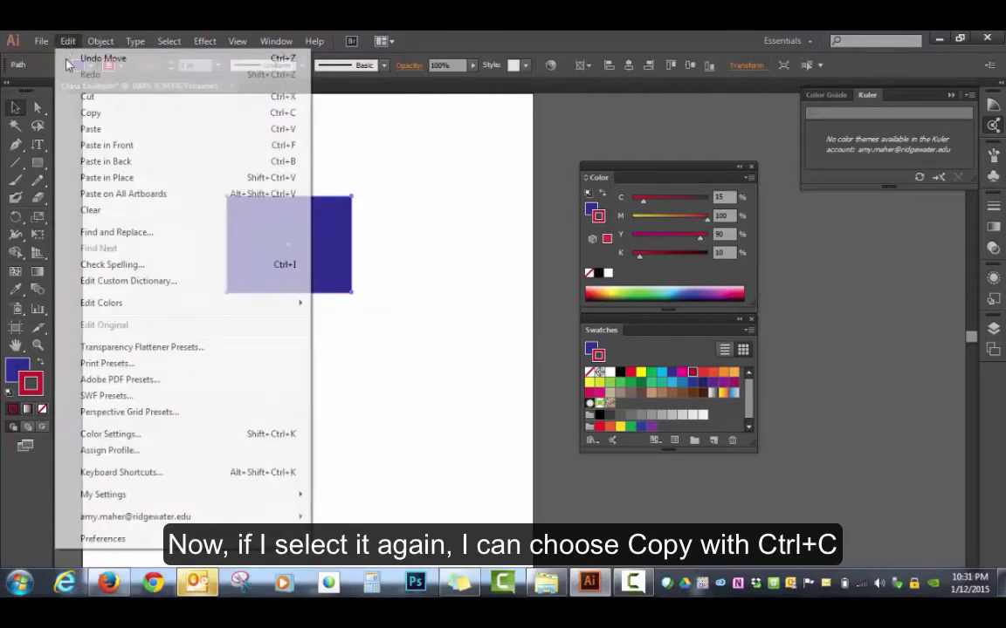
click(96, 120)
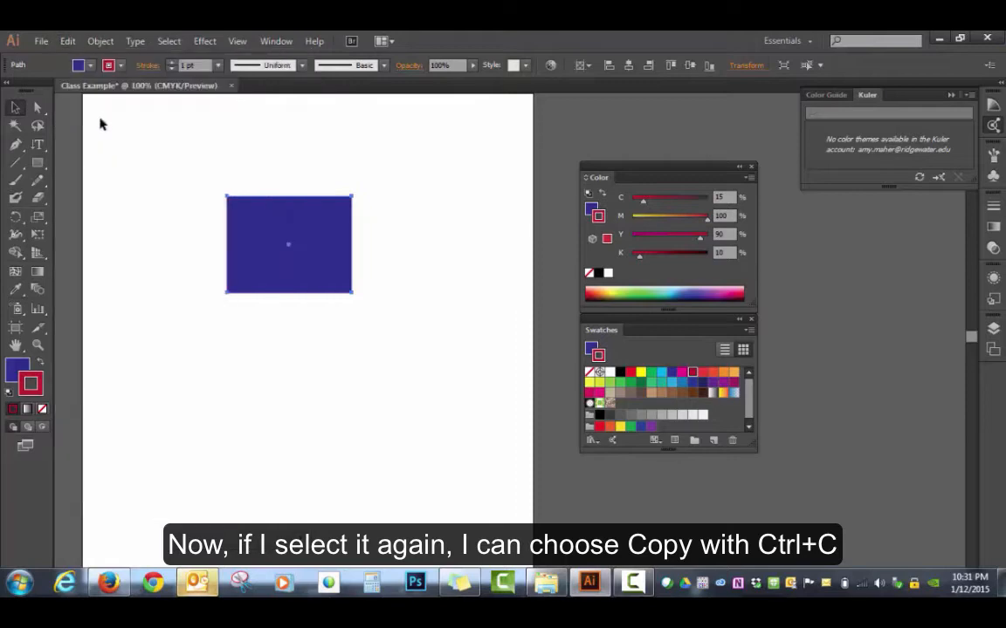
click(67, 43)
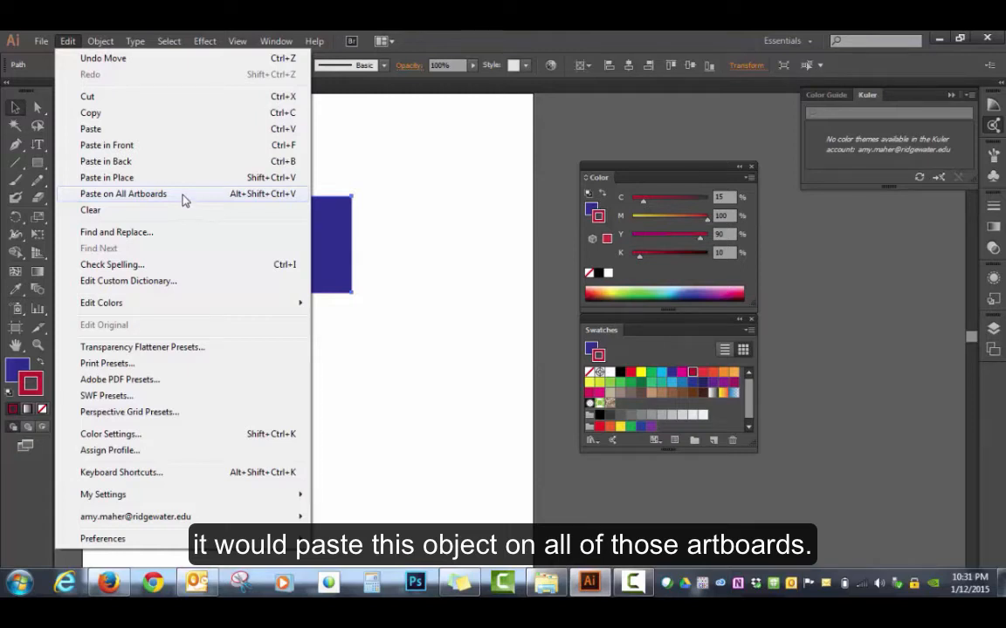
click(398, 341)
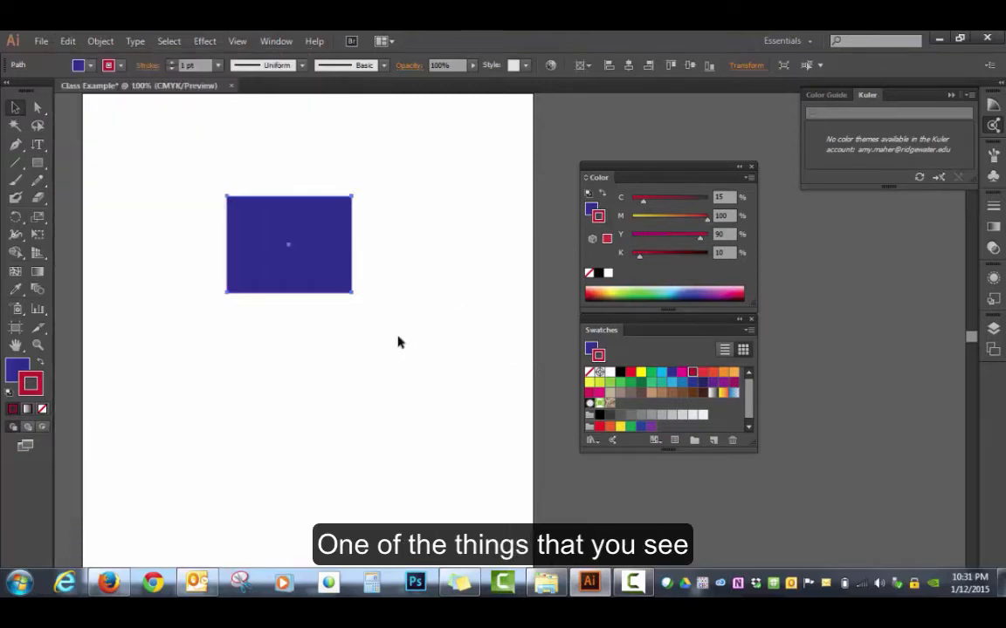
Step: Set the rectangle's stroke to yellow, swap its fill and stroke colors, and leave the rectangle selected
click(291, 244)
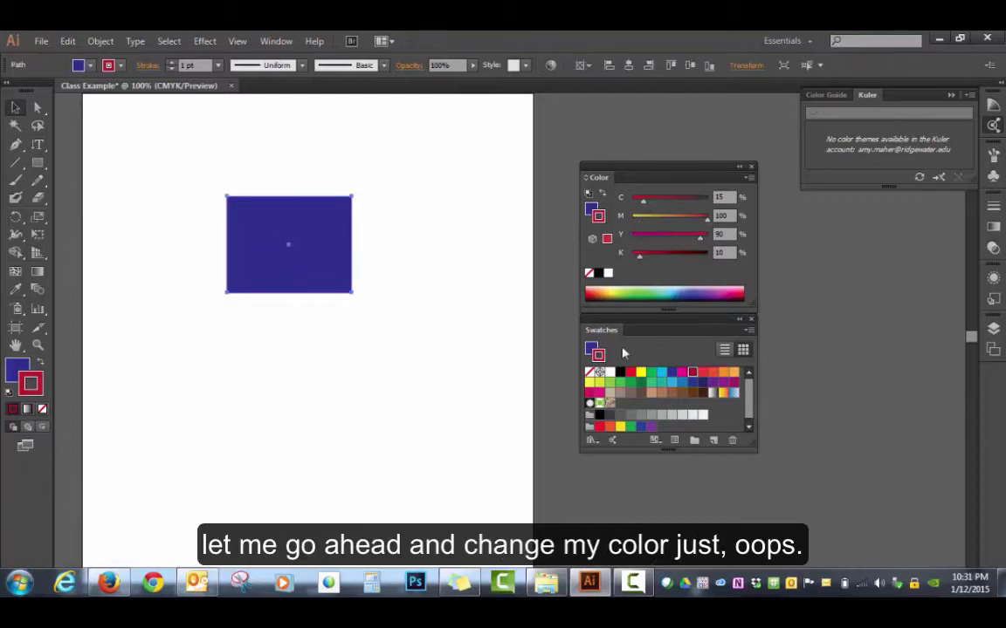
click(640, 372)
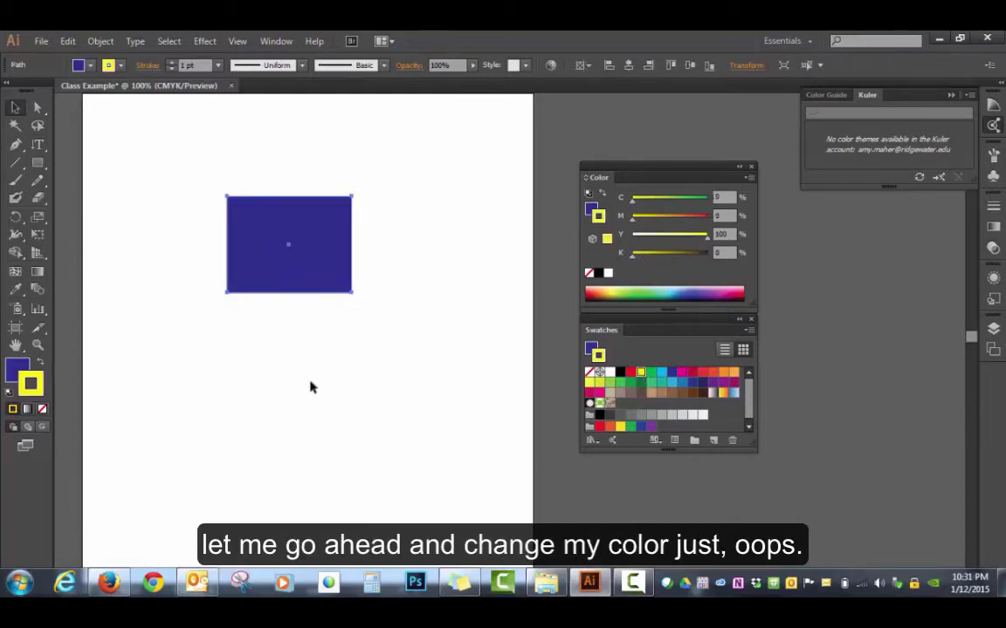
click(40, 367)
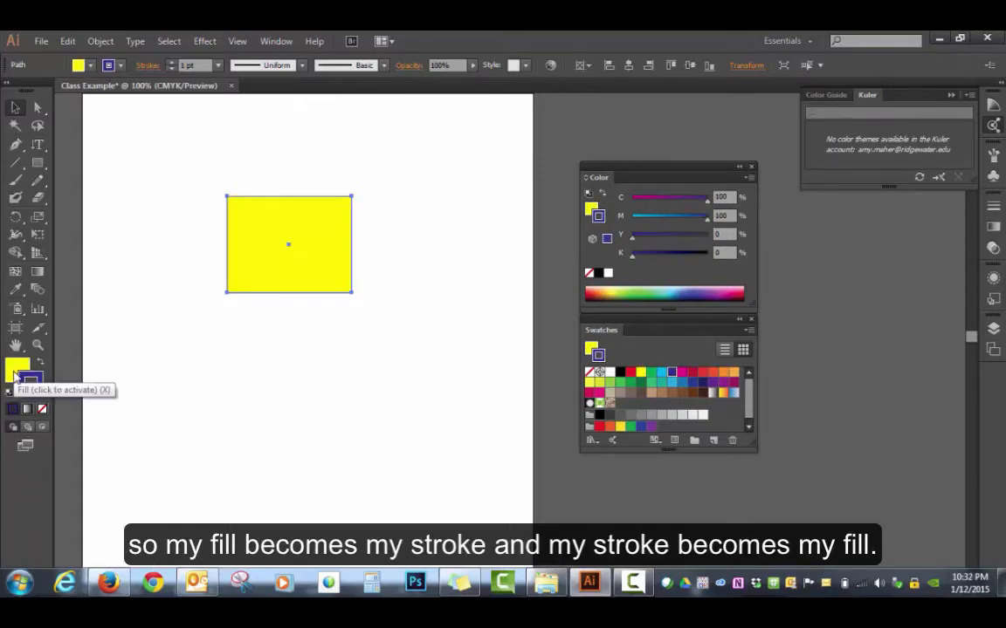
click(260, 327)
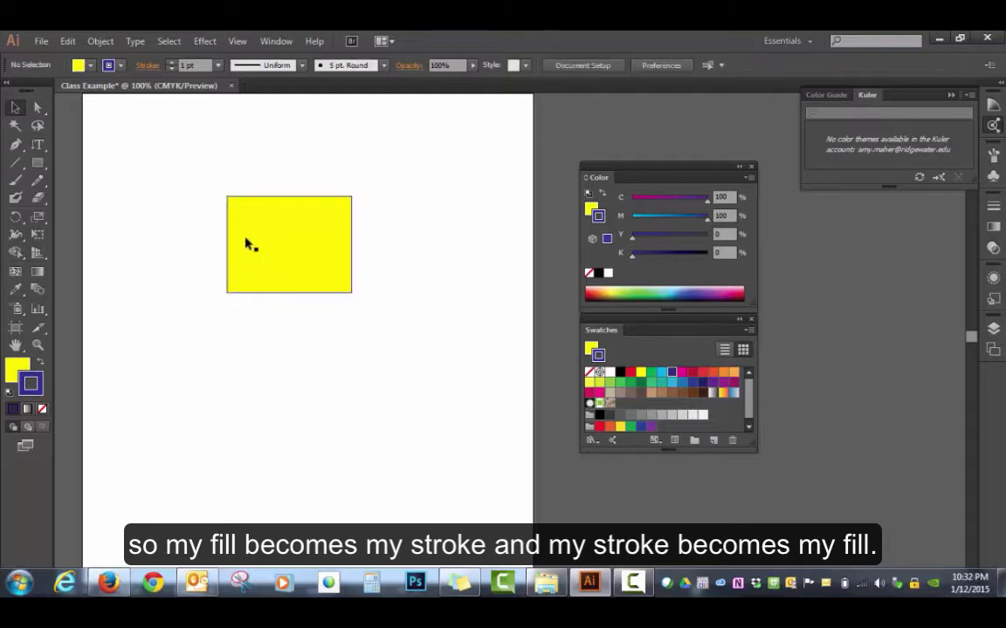
click(262, 229)
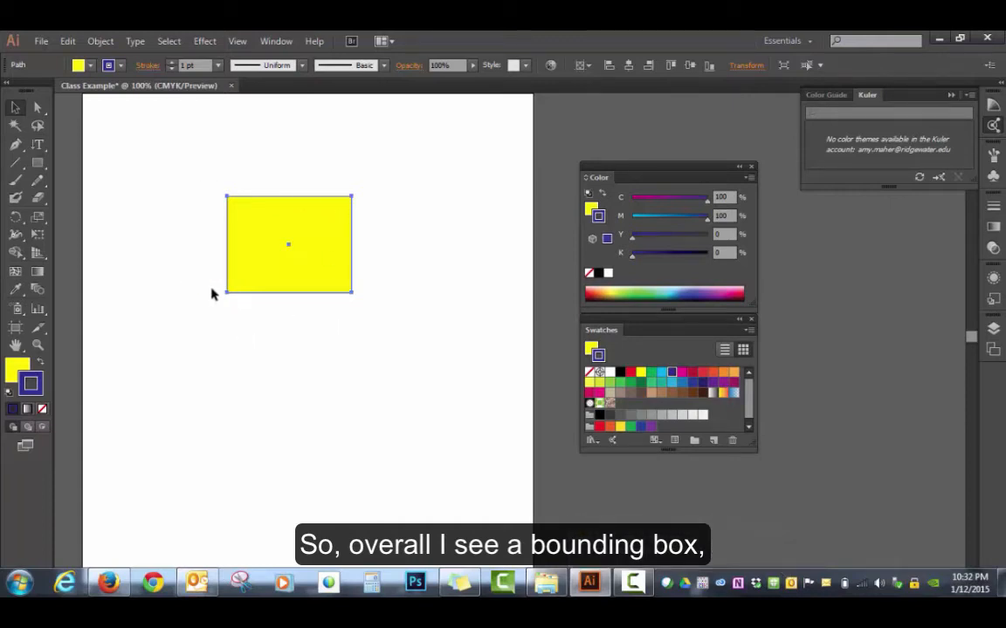
Step: Draw a circle below the rectangle with the Ellipse tool and return to the Selection tool
click(42, 165)
drag(42, 167, 72, 200)
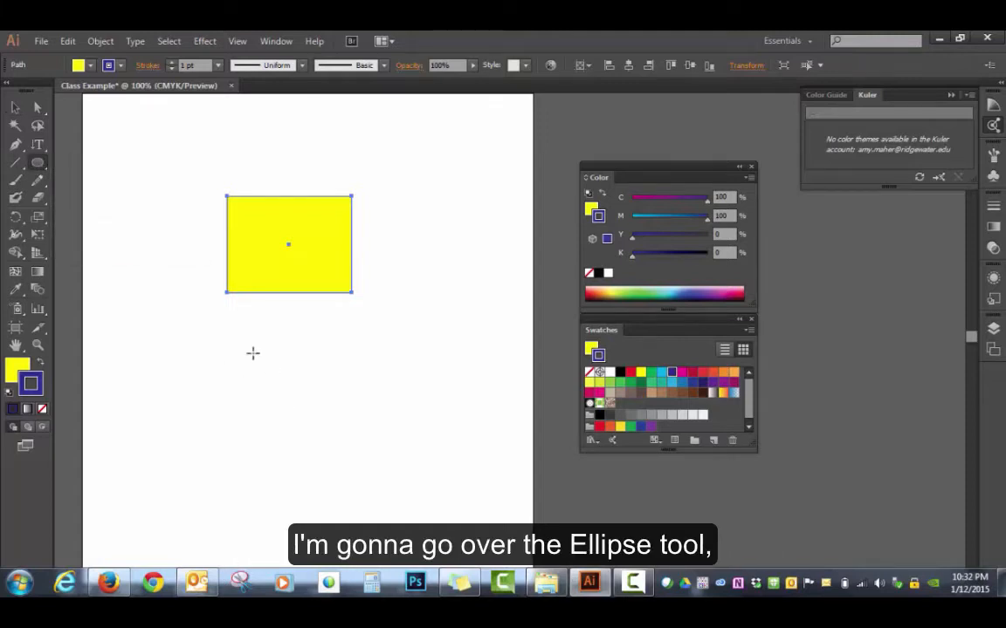
drag(244, 339, 367, 469)
click(14, 107)
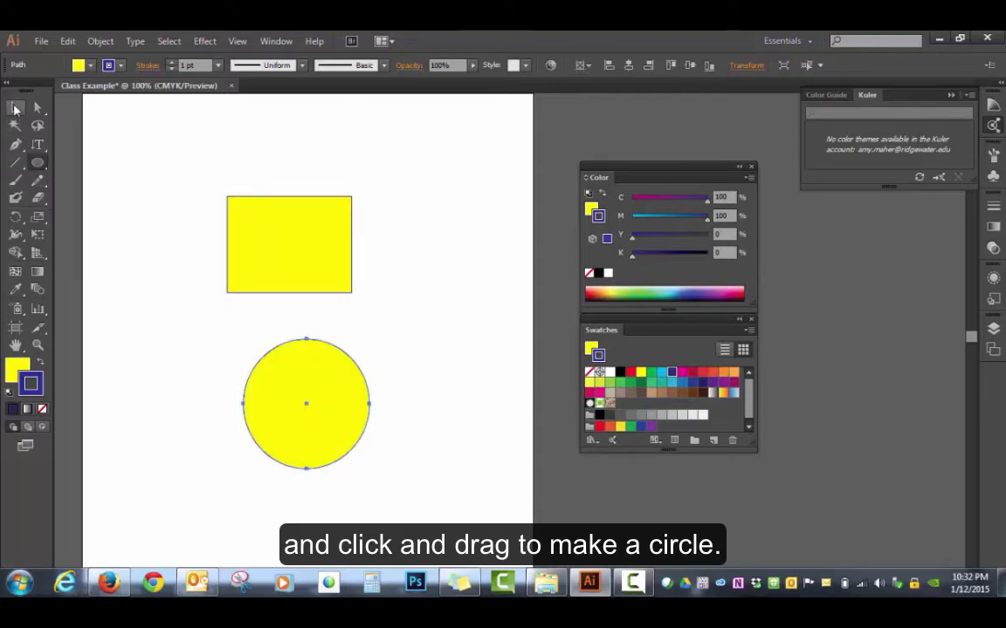
Step: Move the circle slightly up and left beneath the rectangle, and lock it in place
click(400, 377)
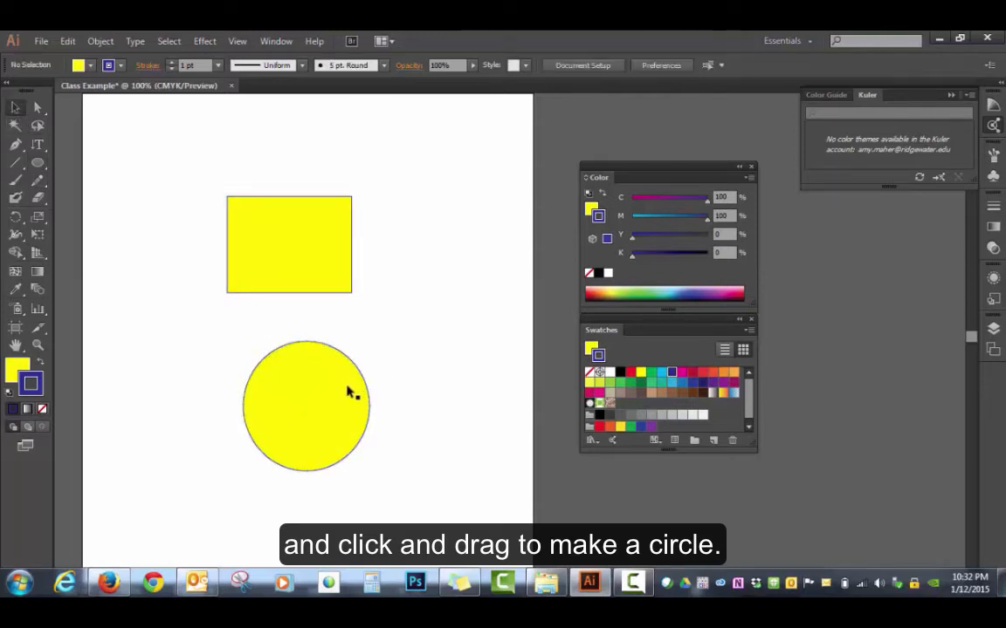
drag(348, 393, 327, 373)
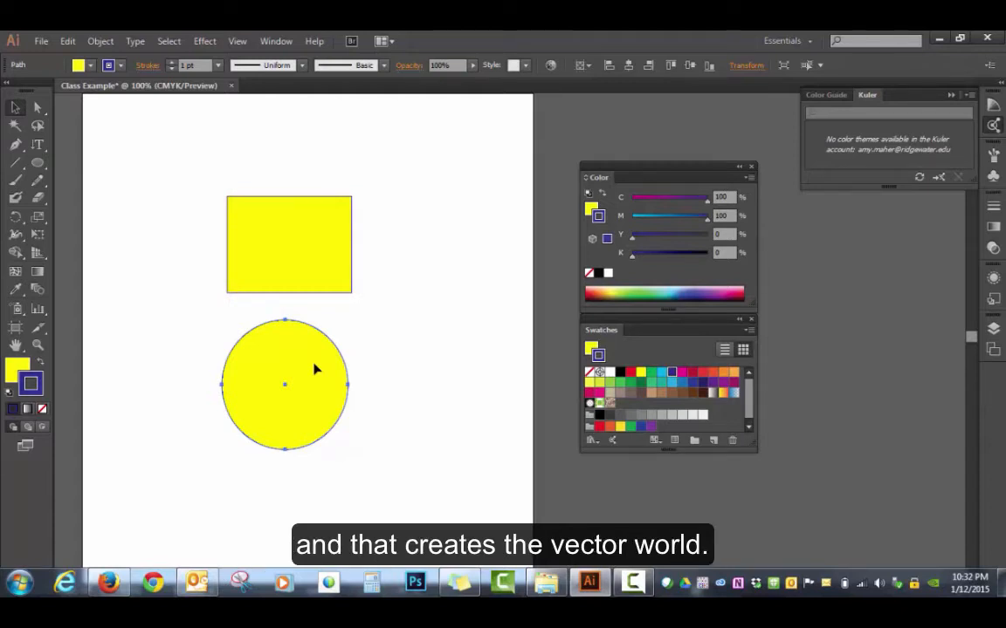
click(92, 40)
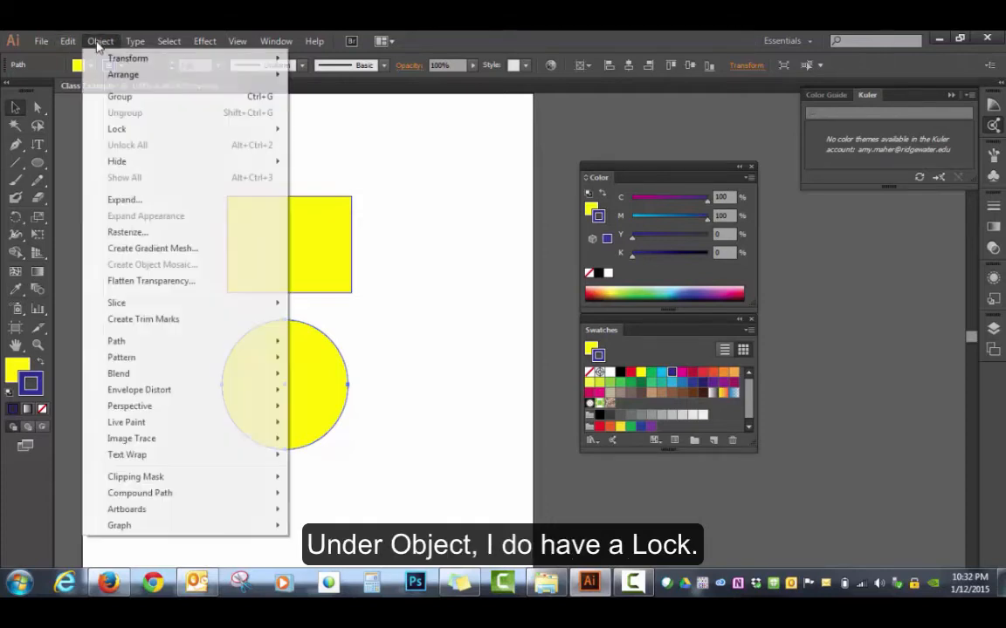
mouse_move(127, 130)
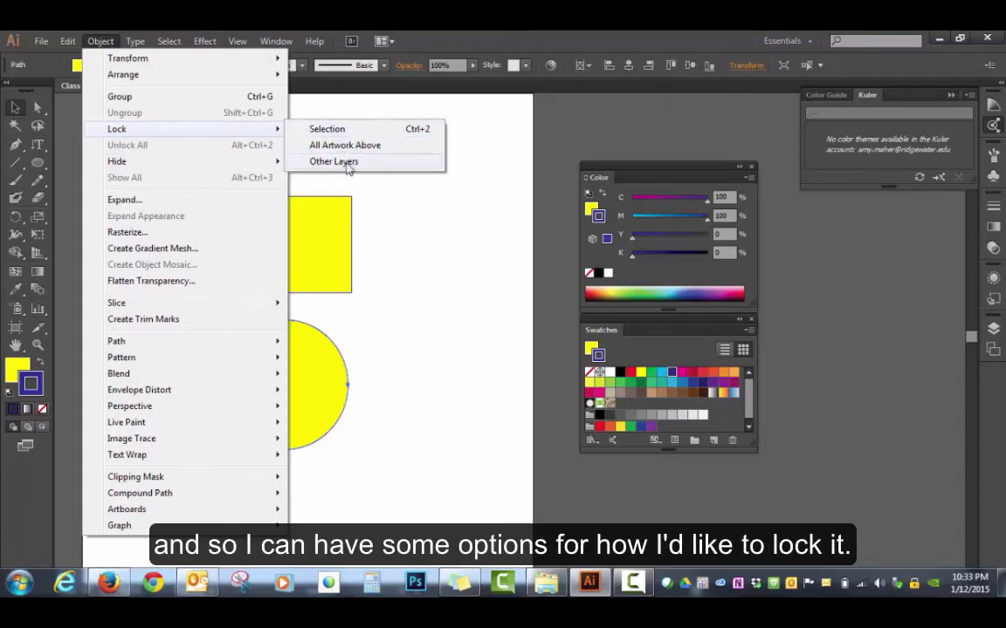
click(330, 130)
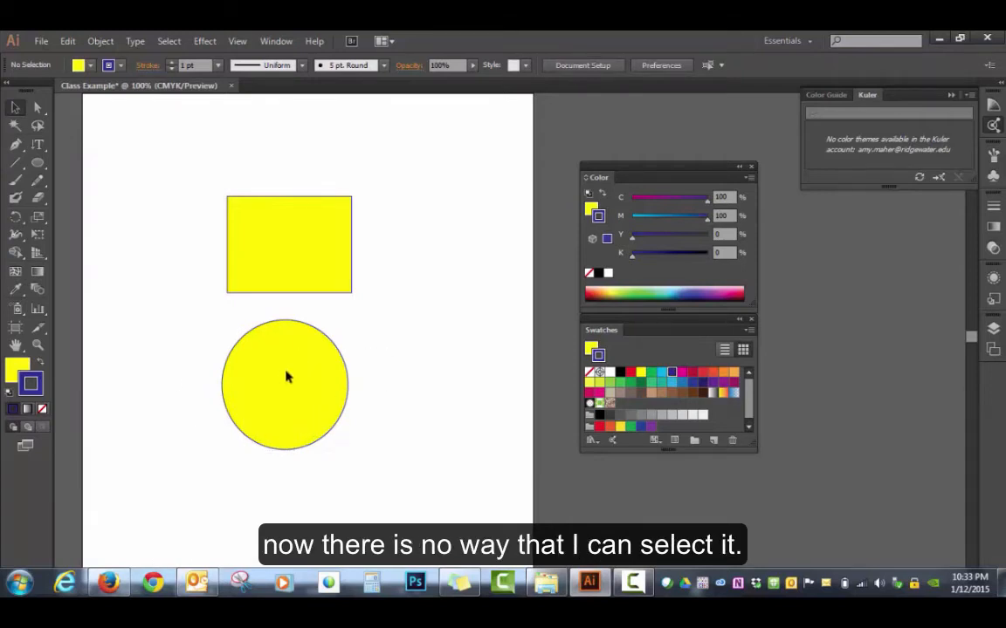
Step: Move the unlocked rectangle slightly up and left on the artboard, and deselect it
click(236, 288)
mouse_move(269, 248)
mouse_down()
mouse_move(262, 220)
mouse_move(265, 248)
mouse_up()
click(251, 331)
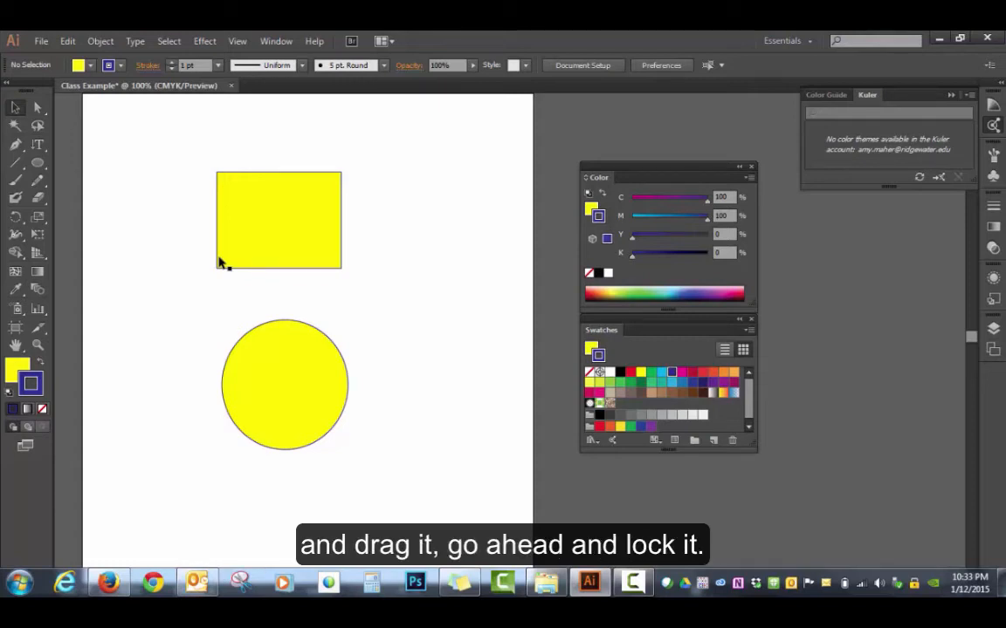
Step: Unlock all objects, move the circle up closer to the rectangle, and deselect it
click(100, 42)
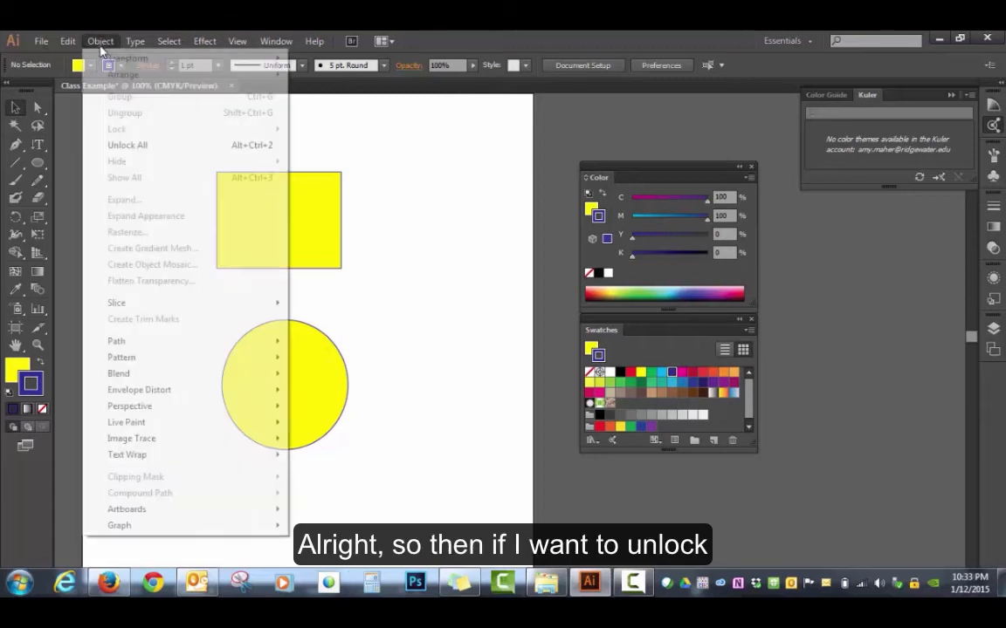
click(137, 150)
drag(299, 359, 305, 323)
click(415, 335)
Step: Select the rectangle and circle together with a selection marquee, group them, and deselect the group
drag(162, 232, 262, 395)
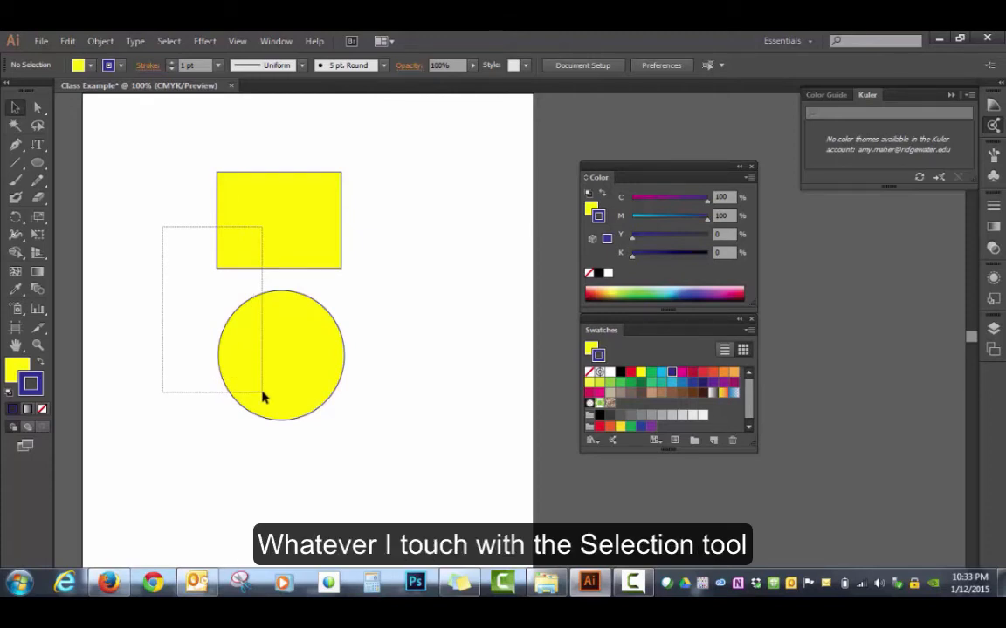
drag(262, 395, 261, 394)
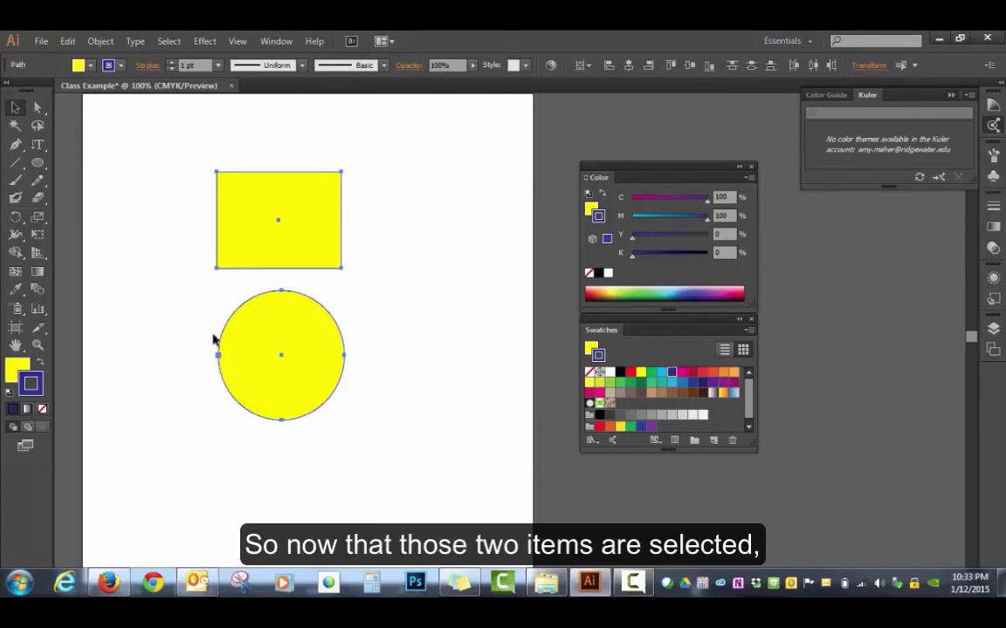
click(100, 43)
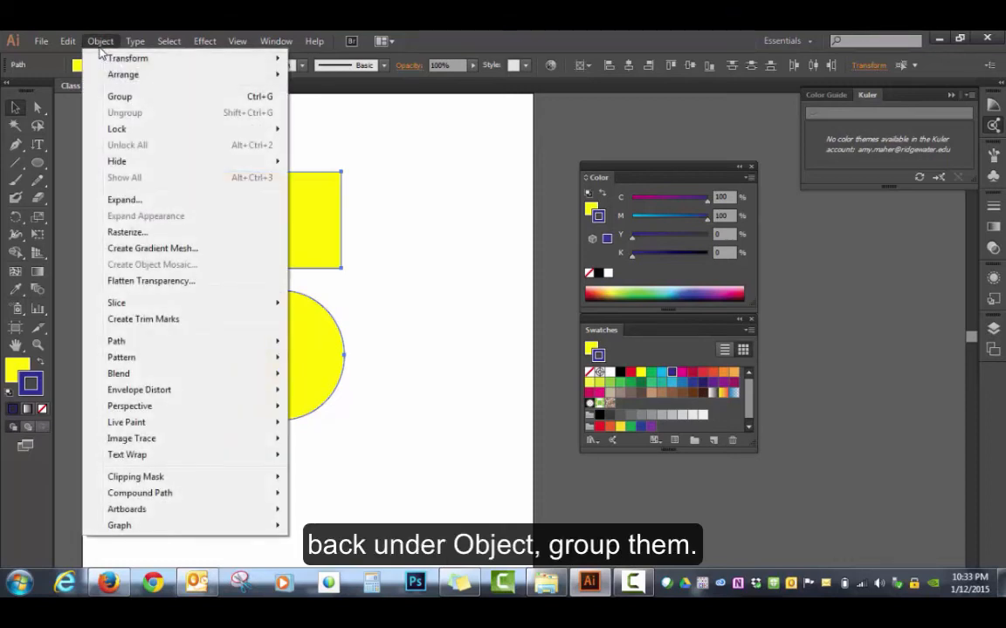
click(120, 98)
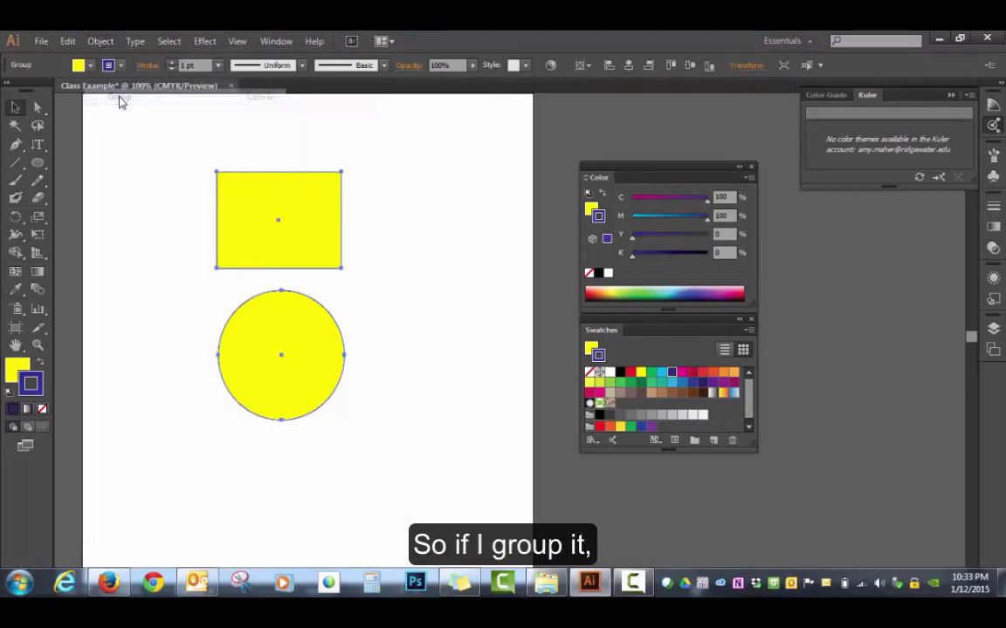
click(399, 308)
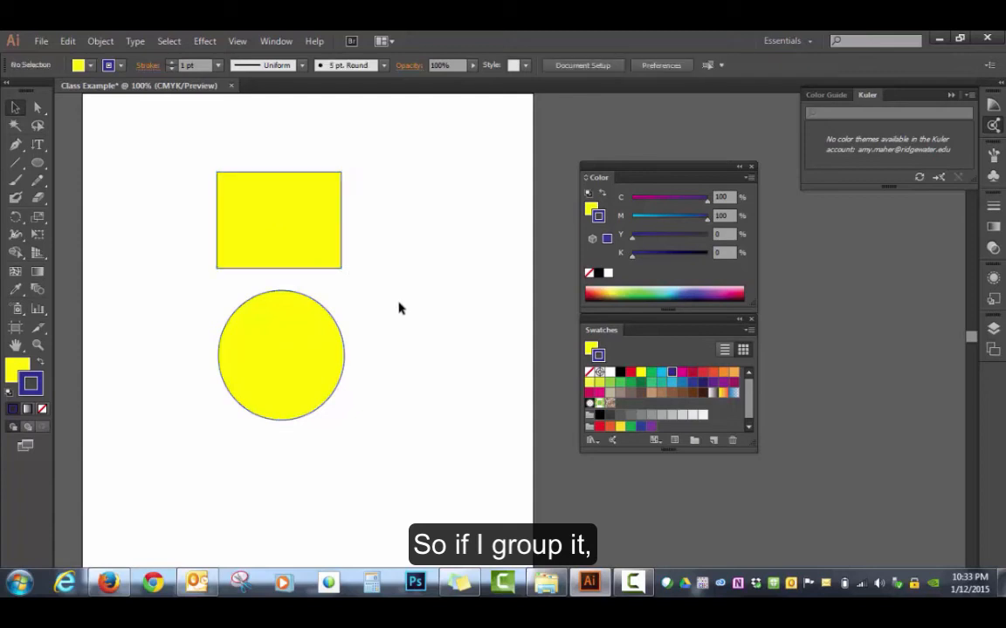
Step: Move the grouped rectangle and circle together slightly up and to the right, and deselect them
click(299, 260)
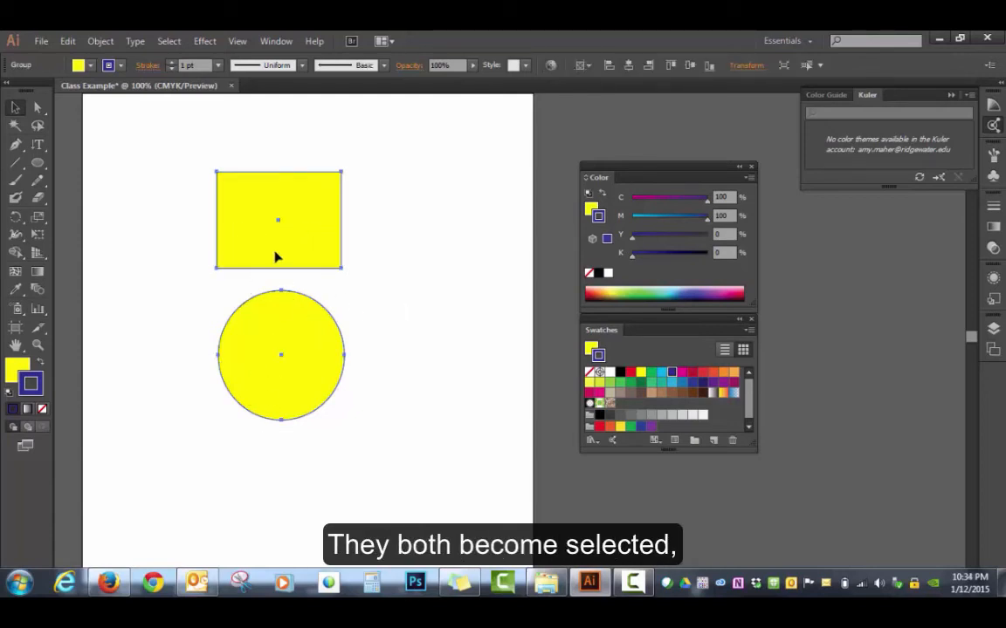
drag(278, 258, 301, 246)
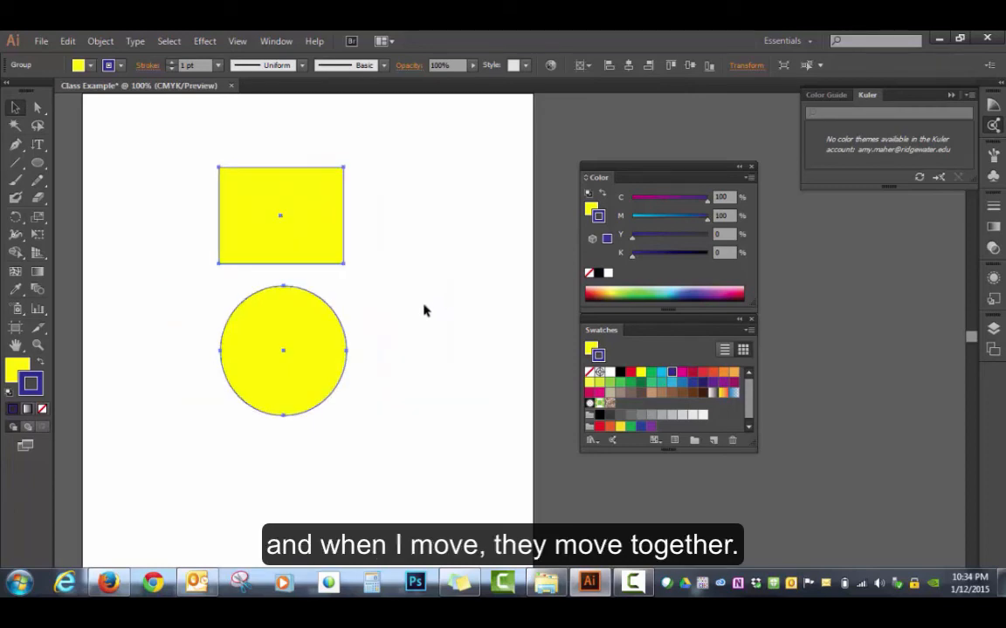
click(467, 267)
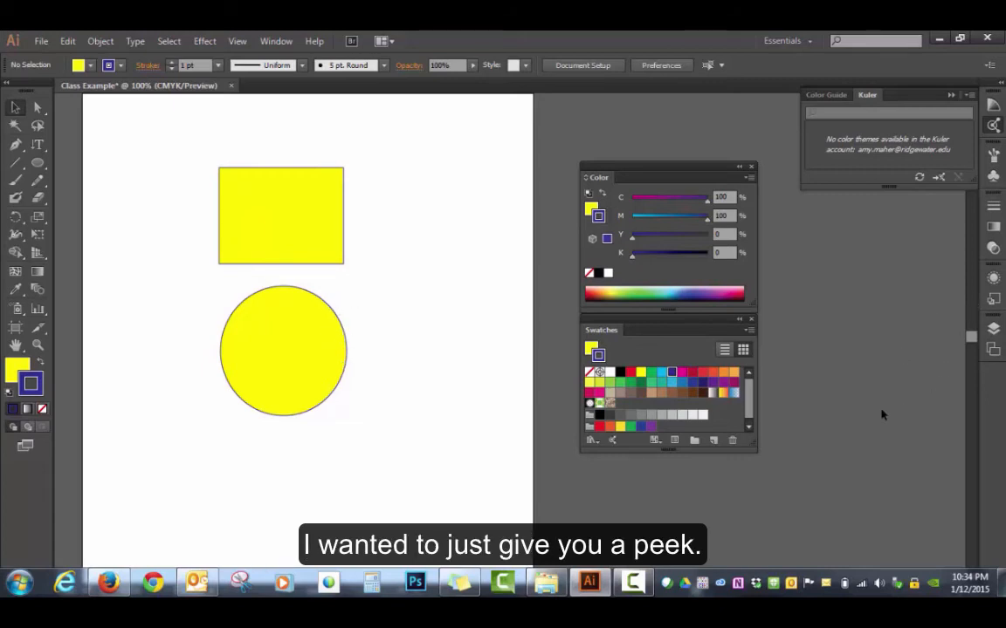
Step: Collapse the Kuler panel, float the Layers panel between the artwork and the Color panel, and make it taller
click(952, 96)
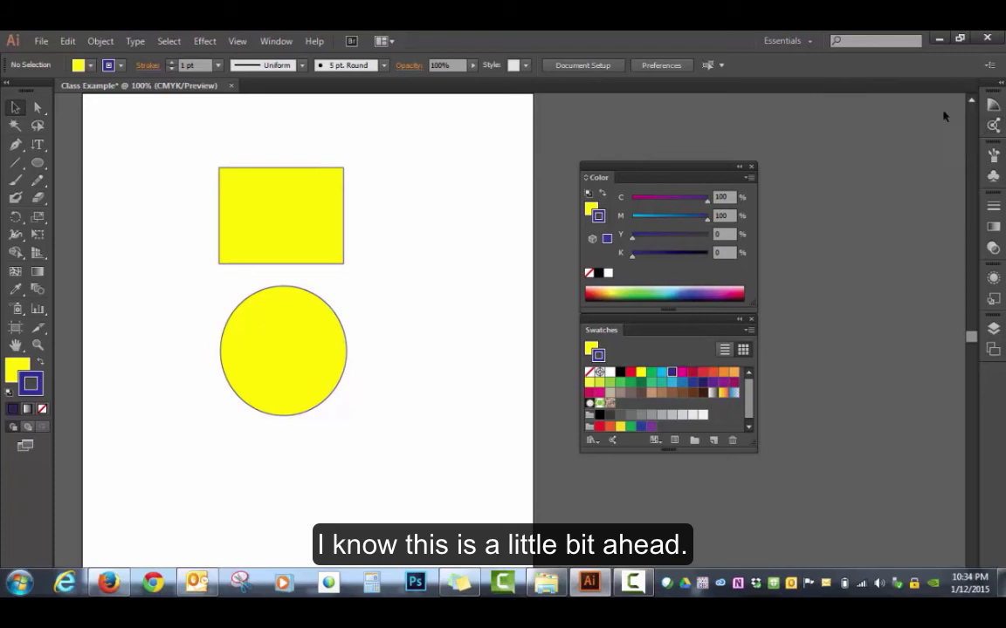
click(993, 331)
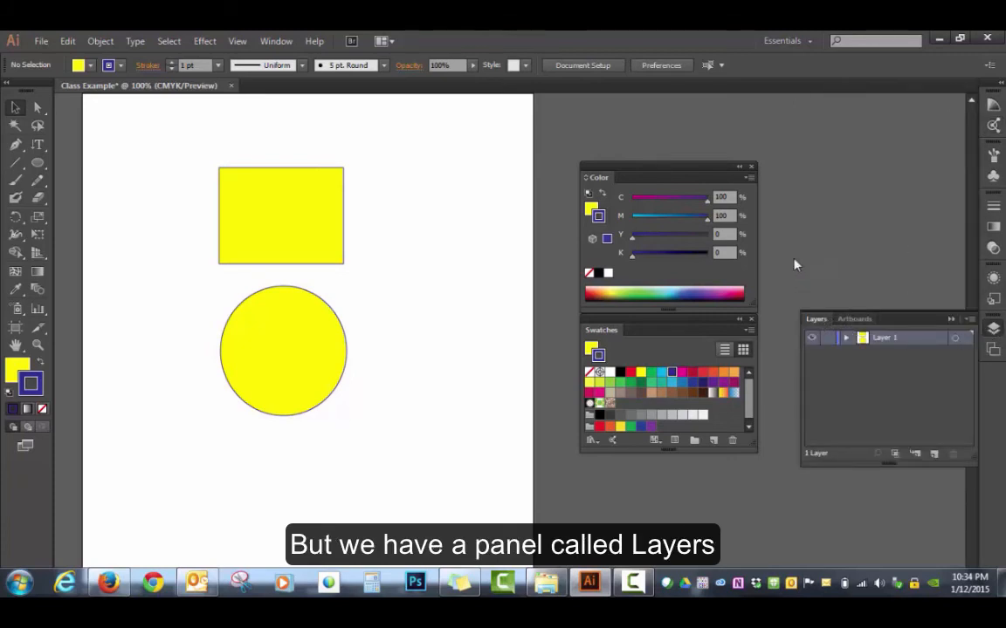
drag(816, 318, 790, 182)
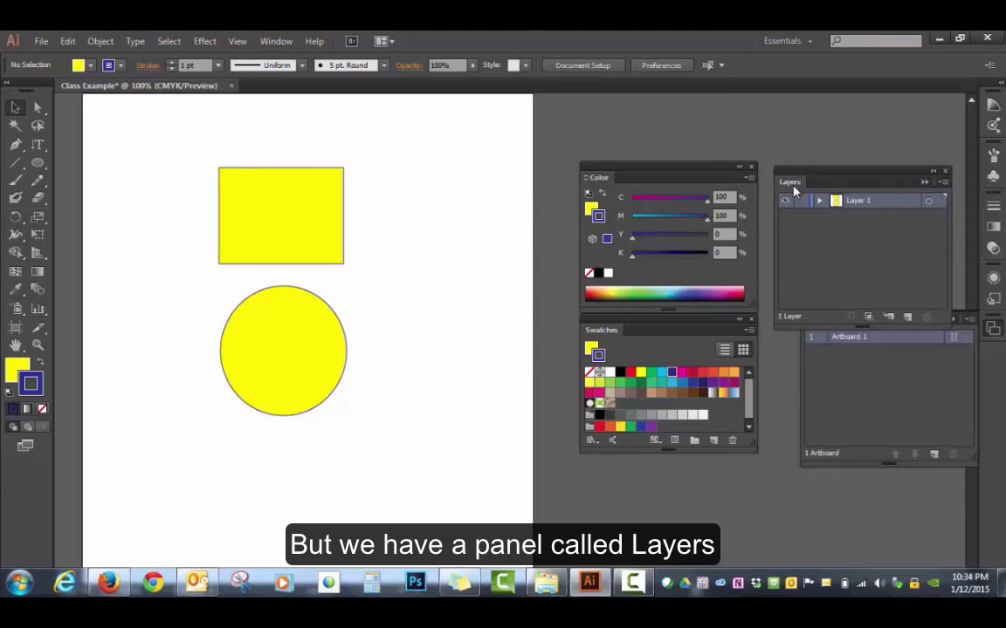
click(967, 319)
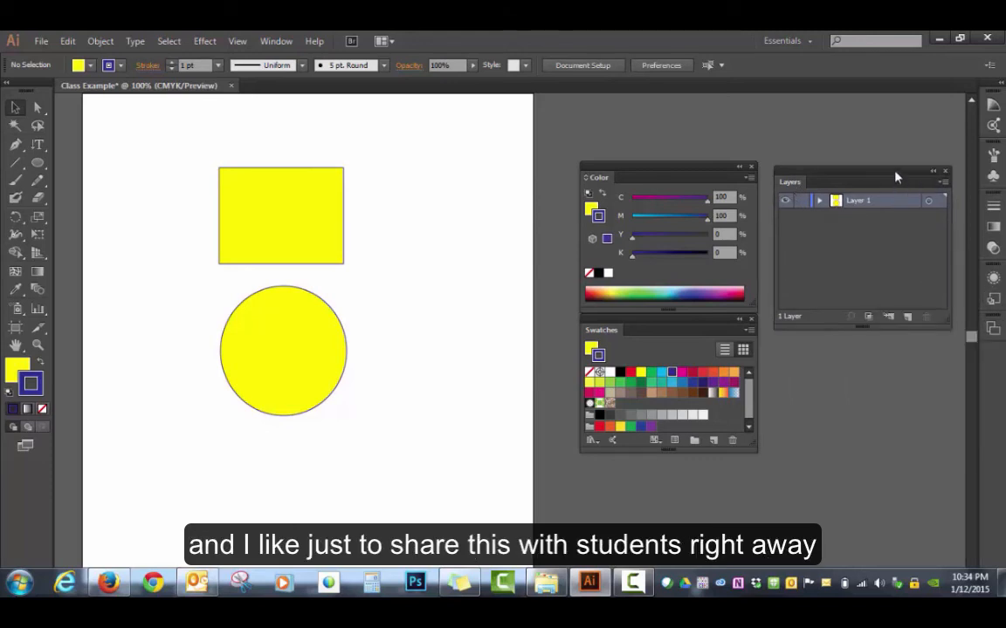
drag(895, 177, 508, 172)
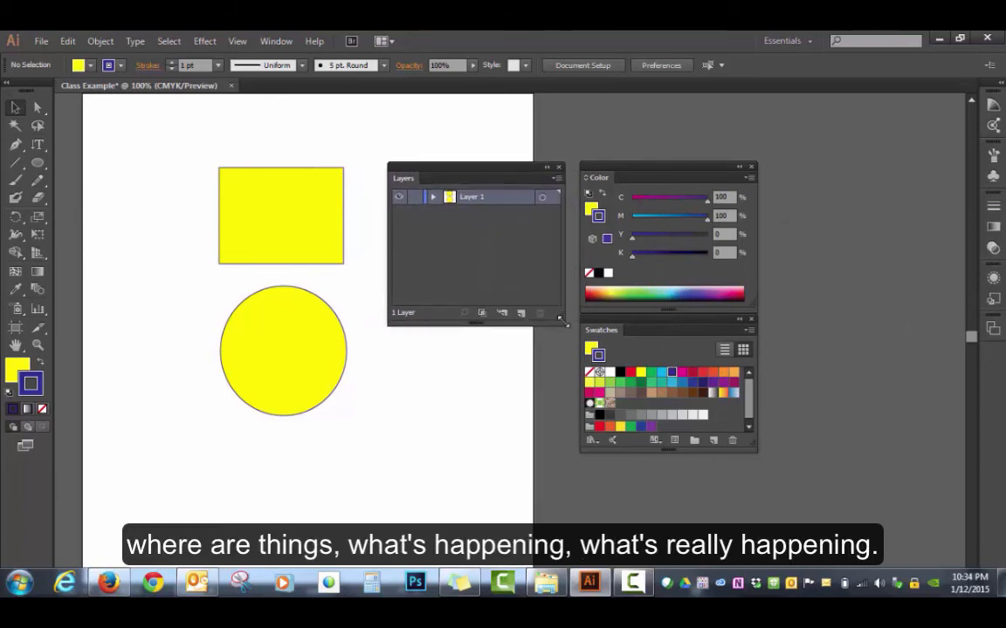
drag(562, 322, 567, 393)
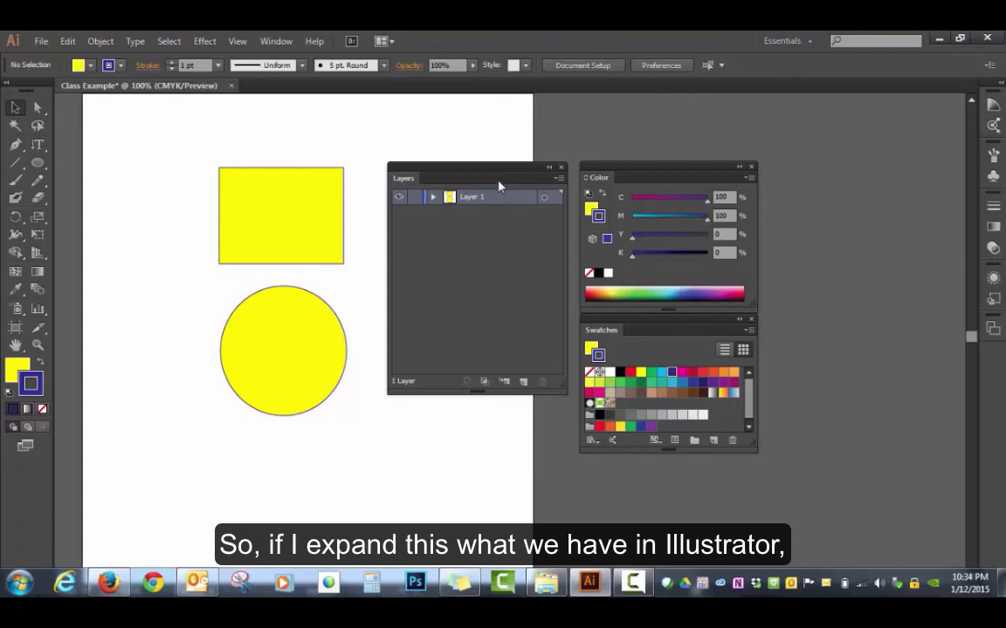
Step: Expand Layer 1 and its group in a widened Layers panel, and highlight the path, group and layer entries in turn
click(432, 198)
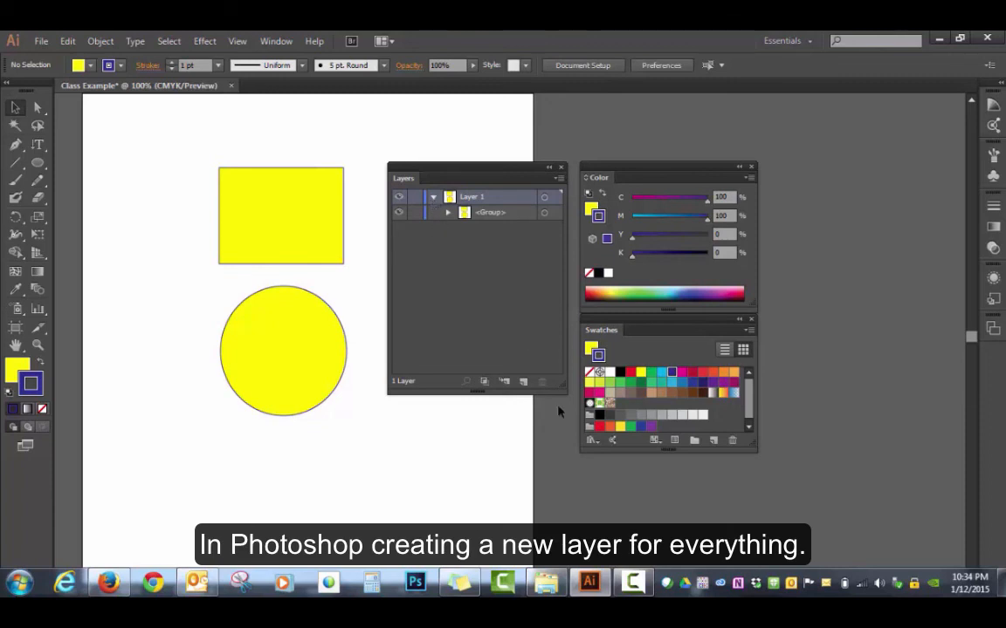
click(448, 213)
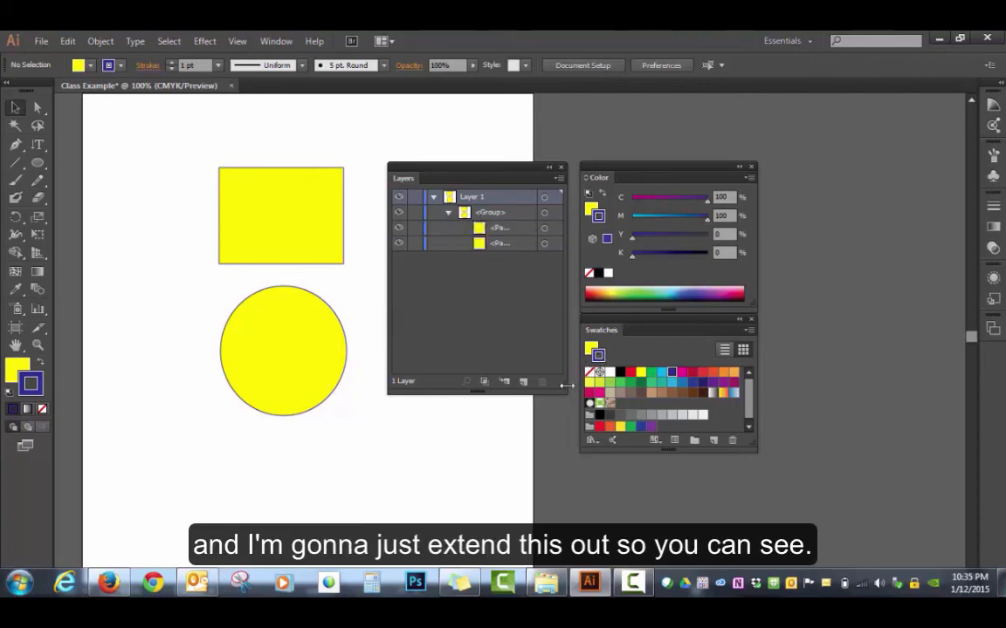
drag(566, 358, 625, 375)
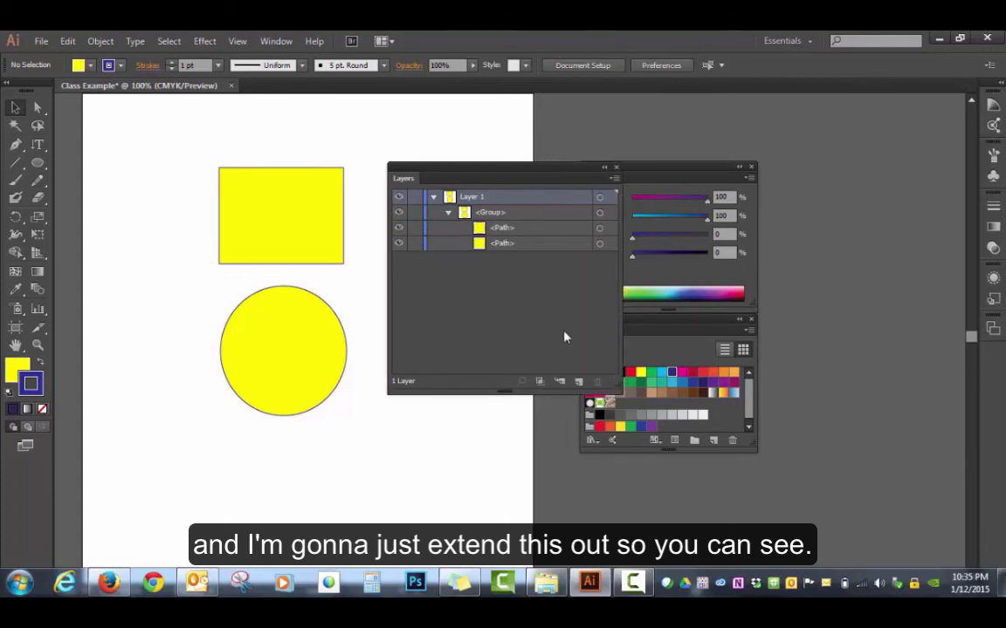
click(507, 233)
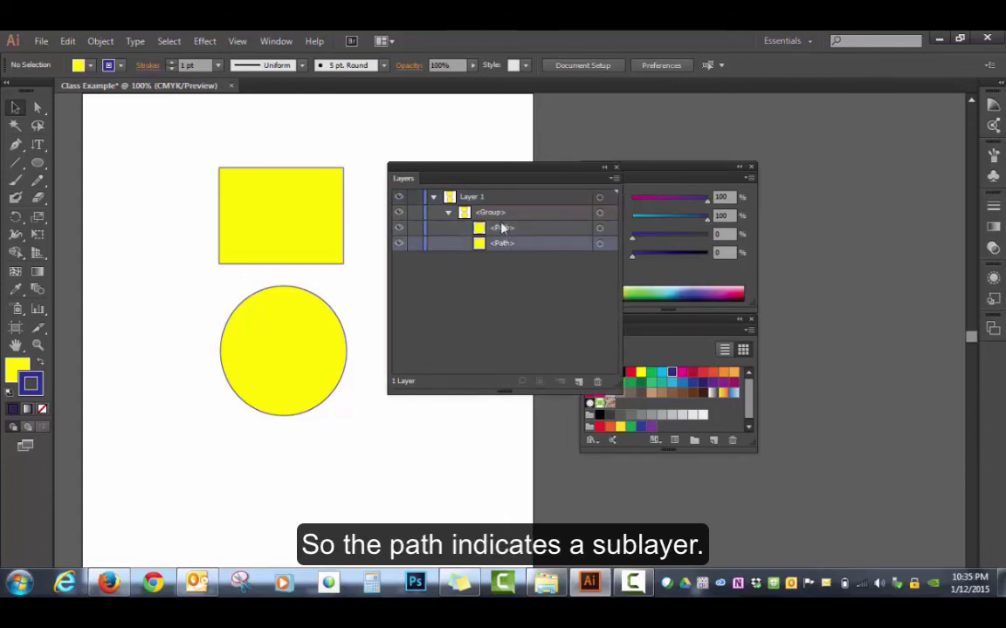
click(503, 217)
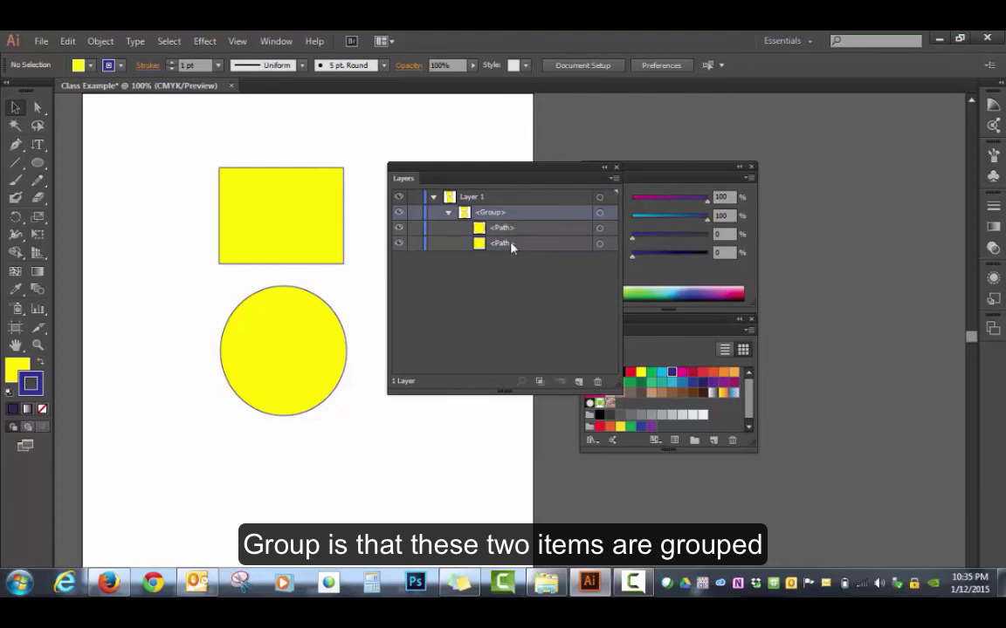
click(485, 199)
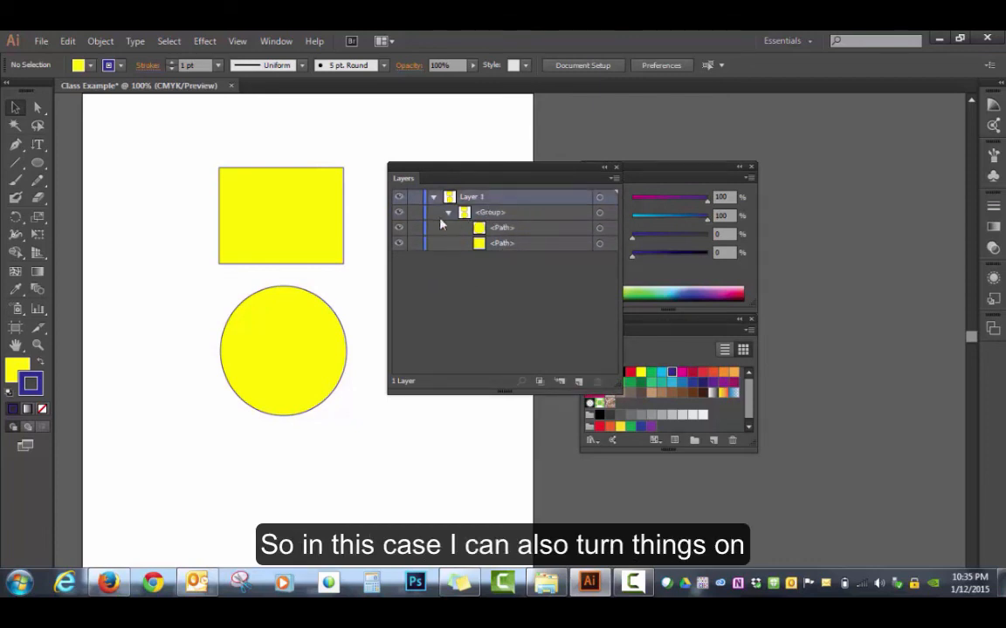
Step: Hide and reshow the whole group, and do the same for the rectangle's path
click(398, 214)
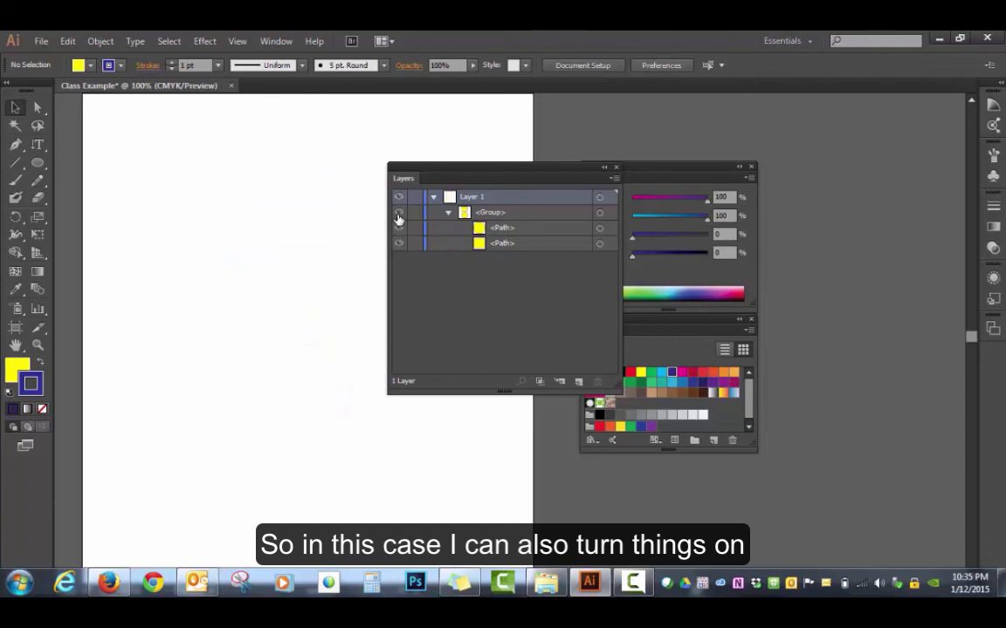
click(398, 214)
click(398, 243)
click(398, 243)
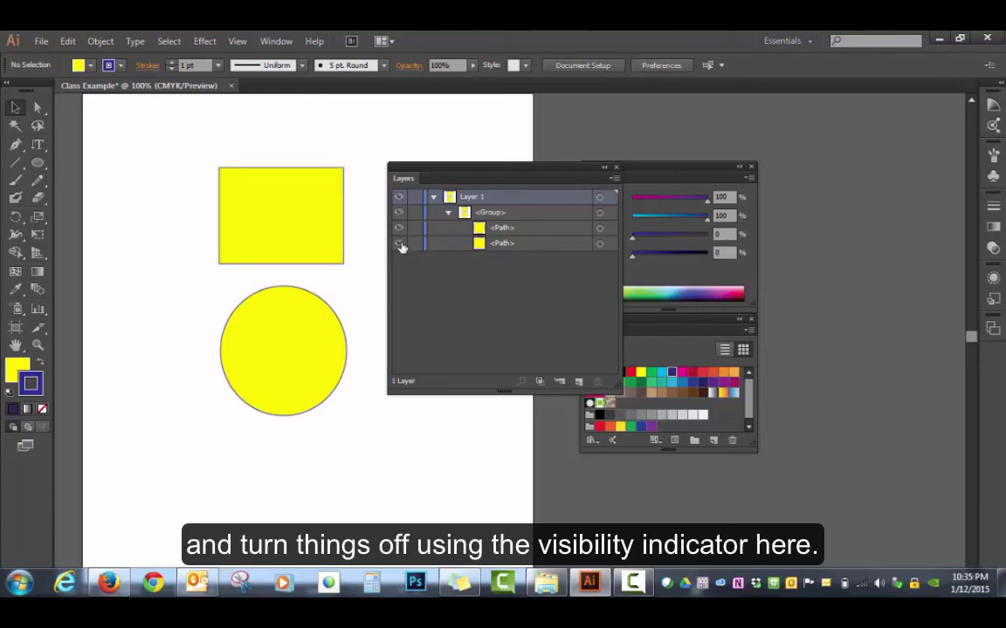
click(398, 245)
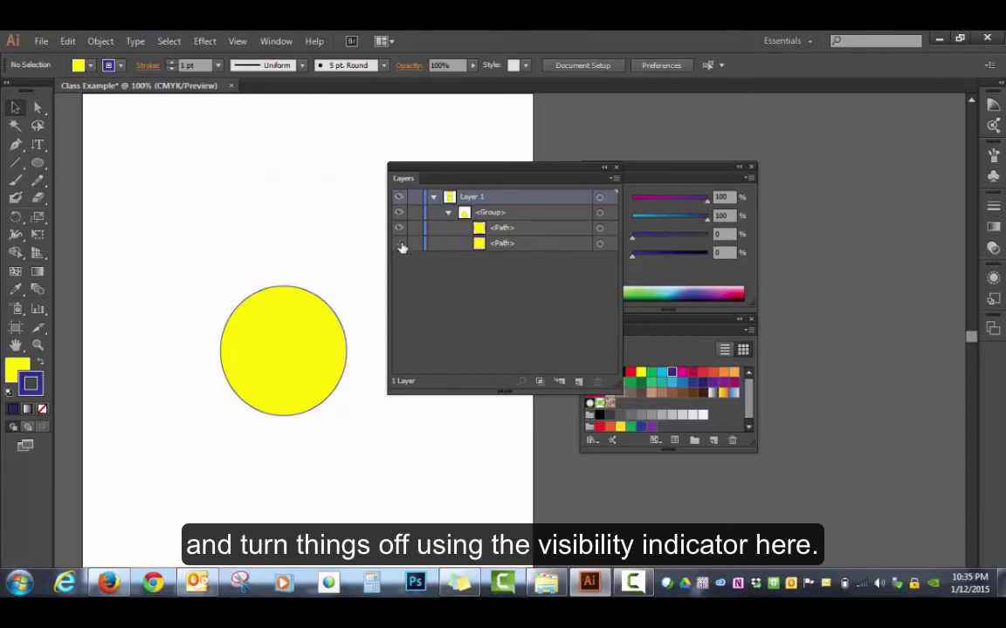
click(400, 246)
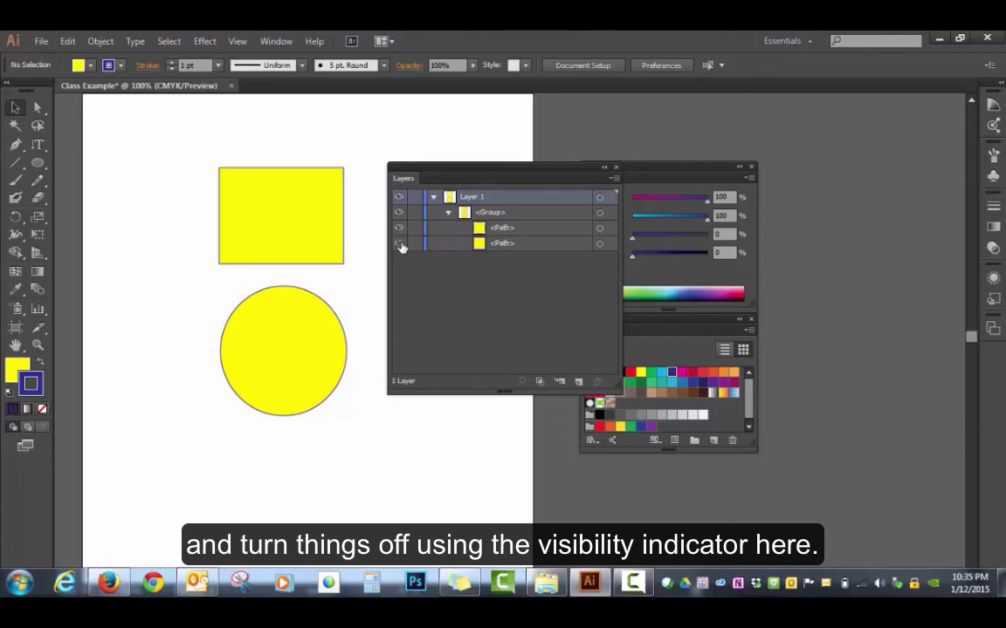
Step: Target the circle and rectangle individually through their path entries, leaving only the circle selected
click(598, 227)
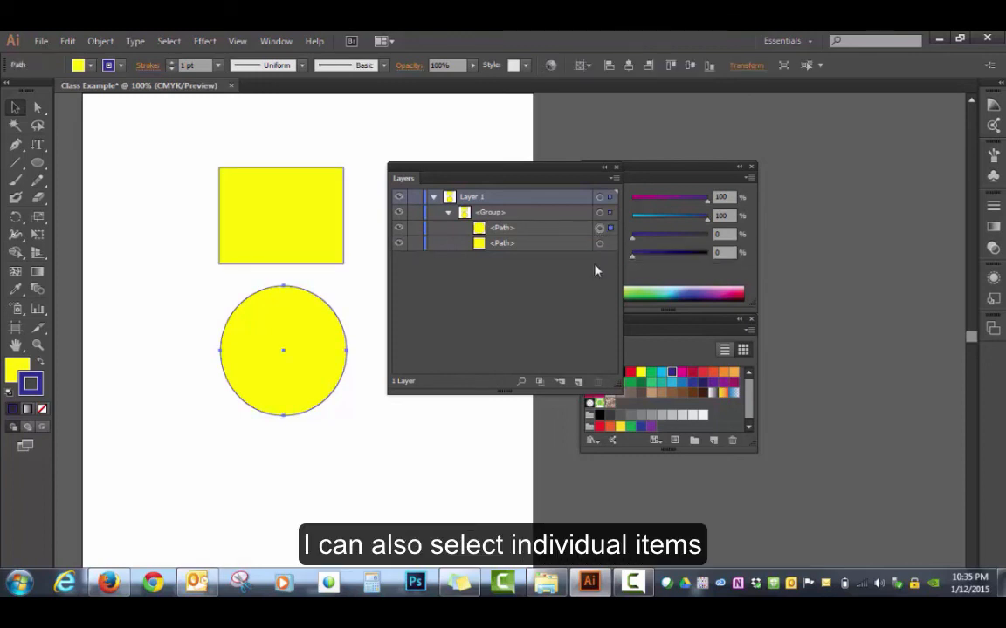
click(599, 243)
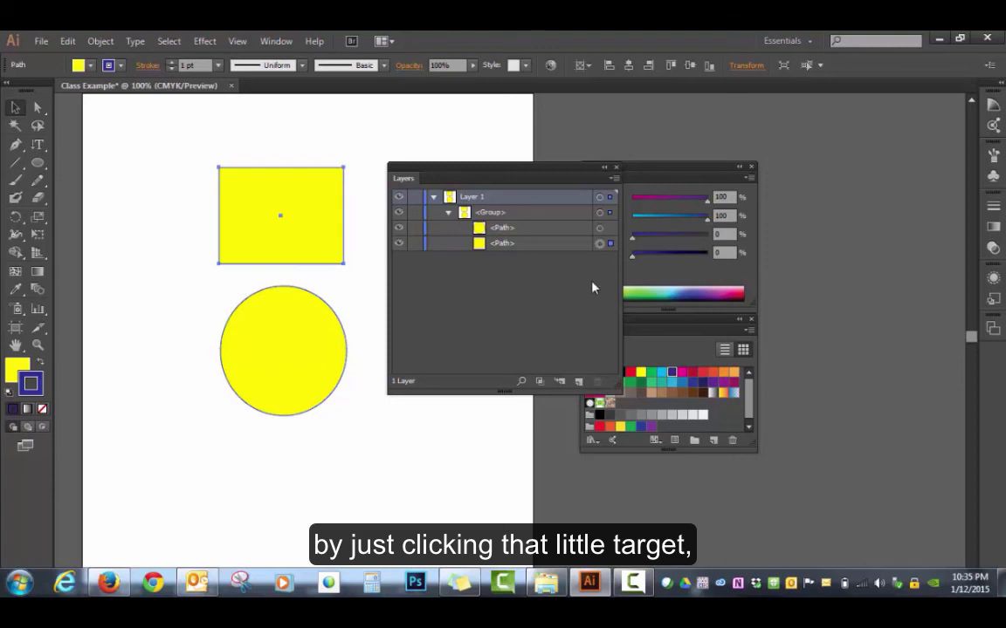
click(599, 228)
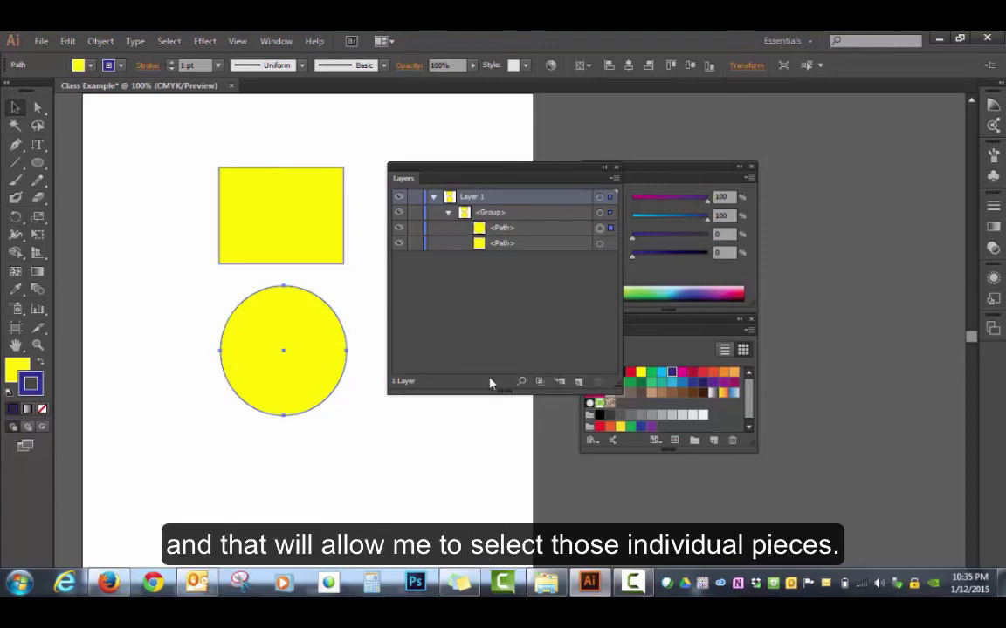
Step: Place the Layers panel beside the Color panel and lengthen it to match the bottom edge of the Swatches panel
drag(513, 177, 892, 175)
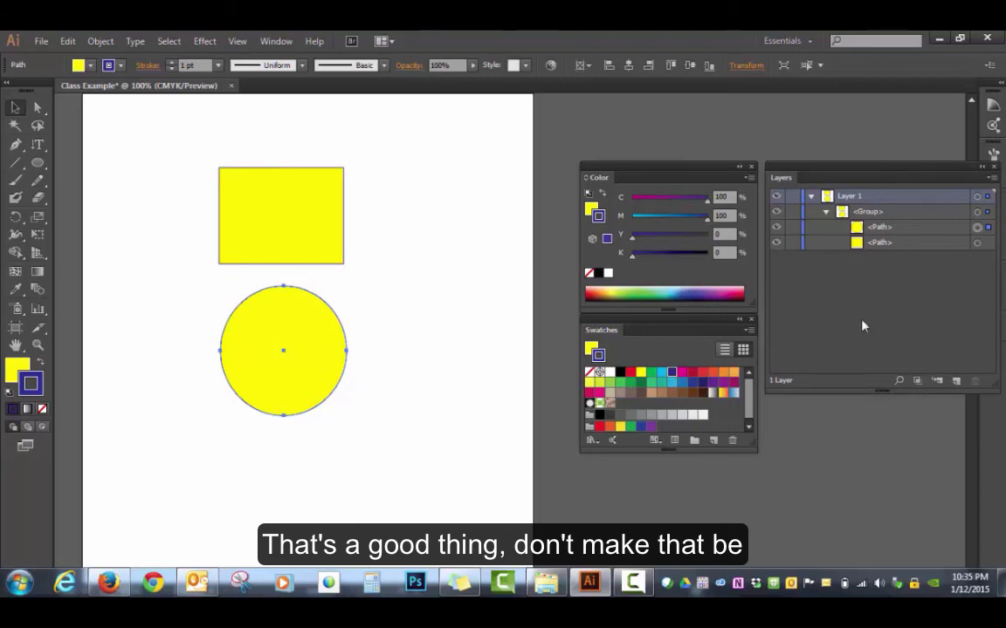
drag(878, 394, 878, 453)
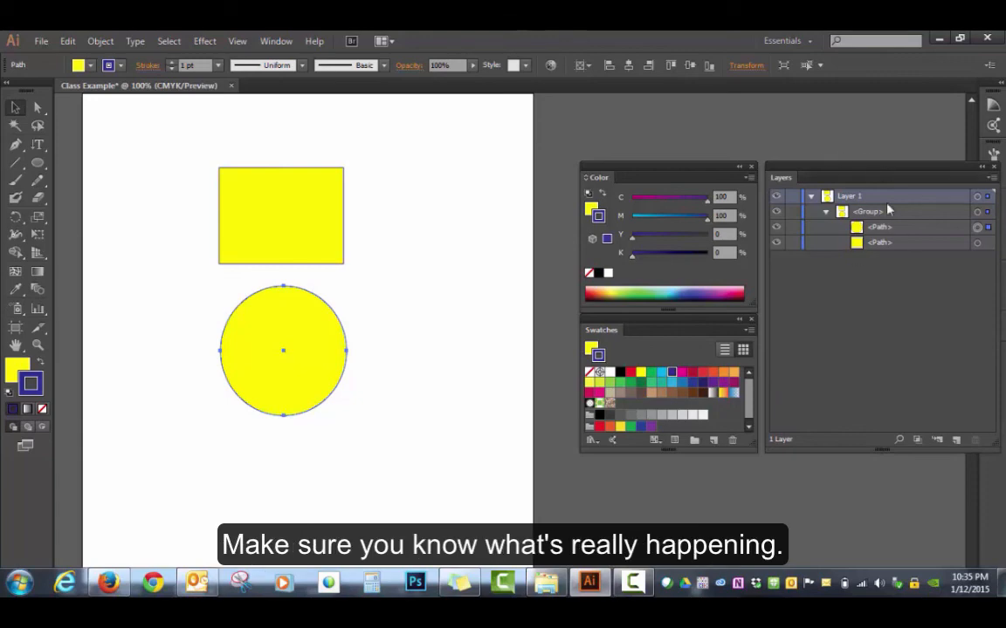